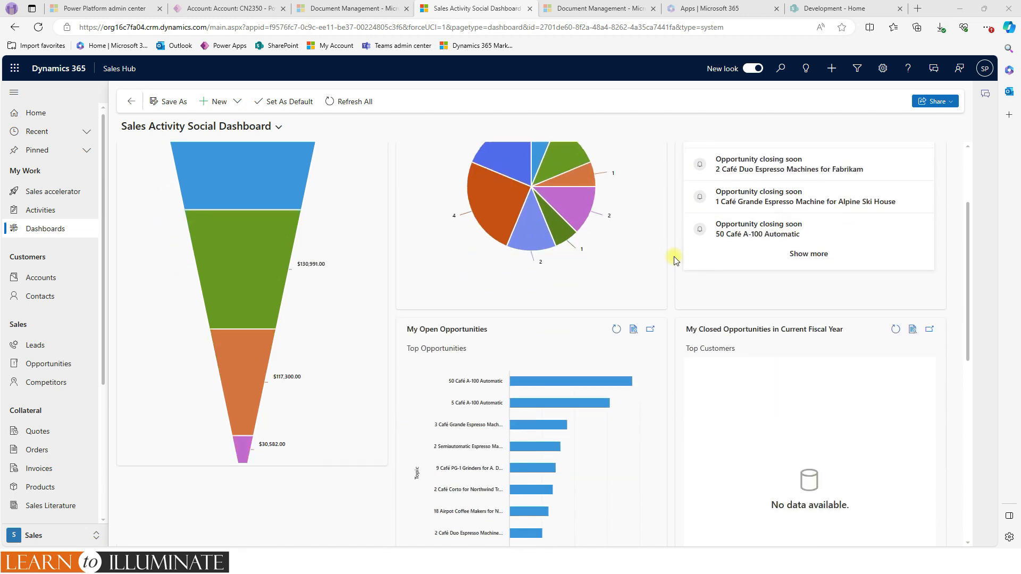
# - Look through the Sales Activity Social Dashboard, including its pipeline, leads and opportunity charts, notifications and activities
pyautogui.scroll(4, 681, 255)
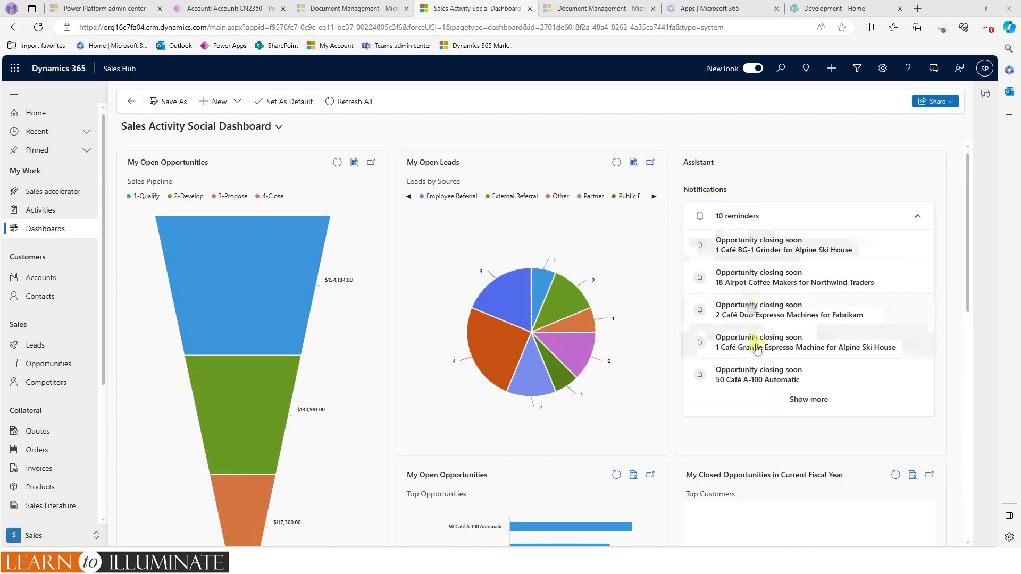
pyautogui.scroll(-2, 755, 351)
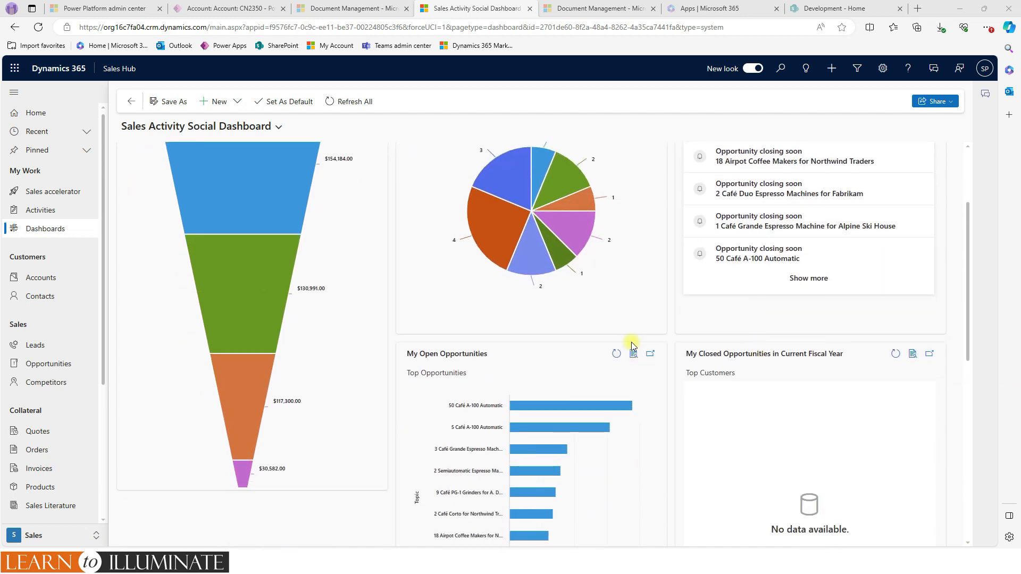
pyautogui.scroll(-2, 570, 416)
pyautogui.scroll(-4, 435, 427)
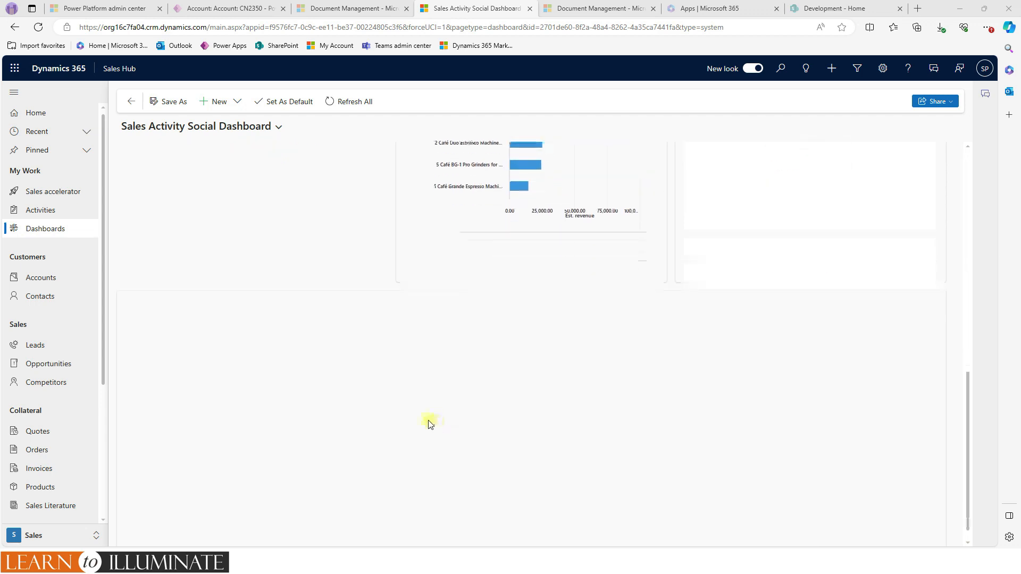
pyautogui.scroll(8, 413, 410)
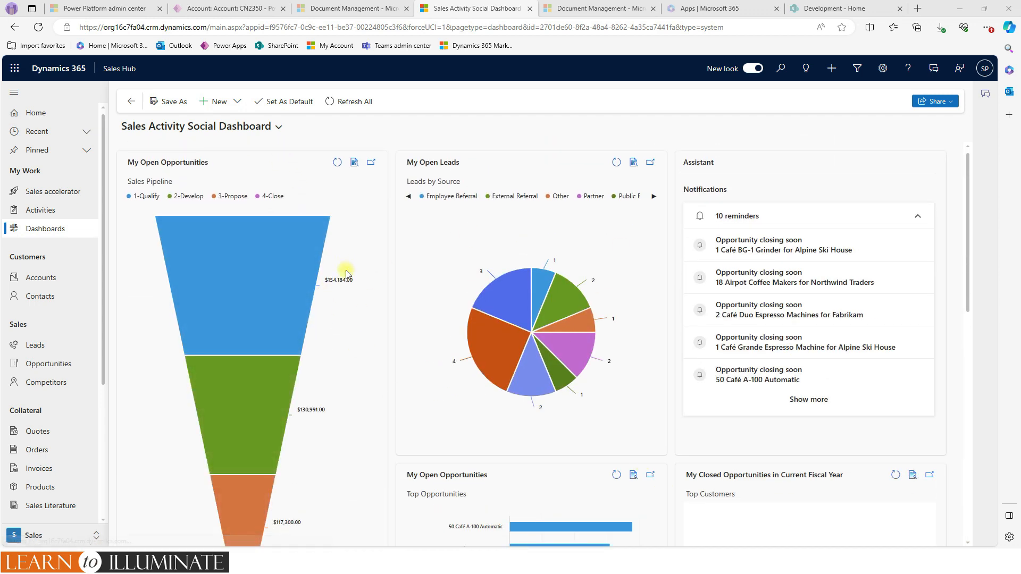
pyautogui.moveTo(322, 262)
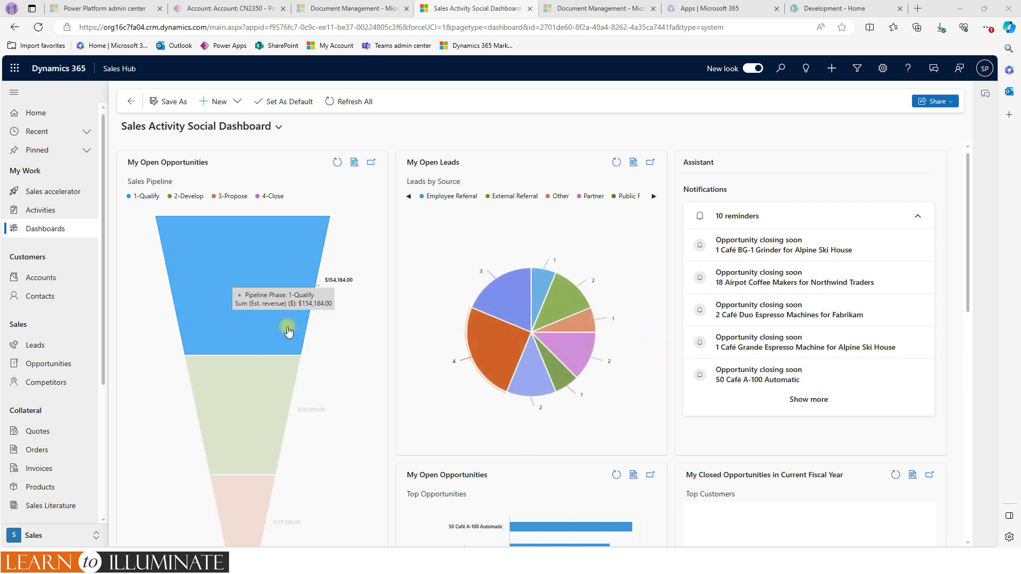
# - Drill down into the Trade Show slice of the My Open Leads chart by City, shown as a bar chart
pyautogui.moveTo(481, 367)
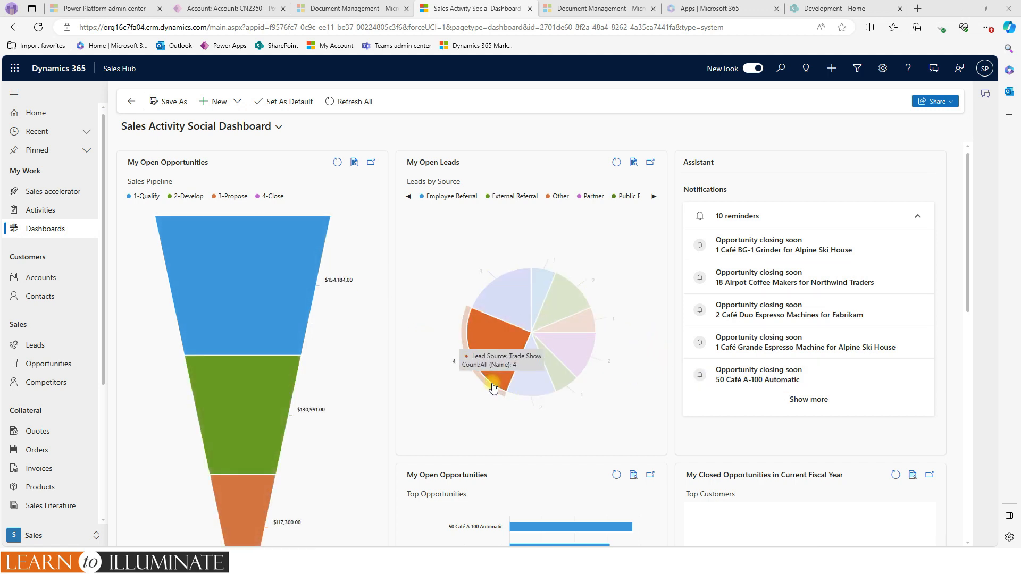
pyautogui.click(492, 350)
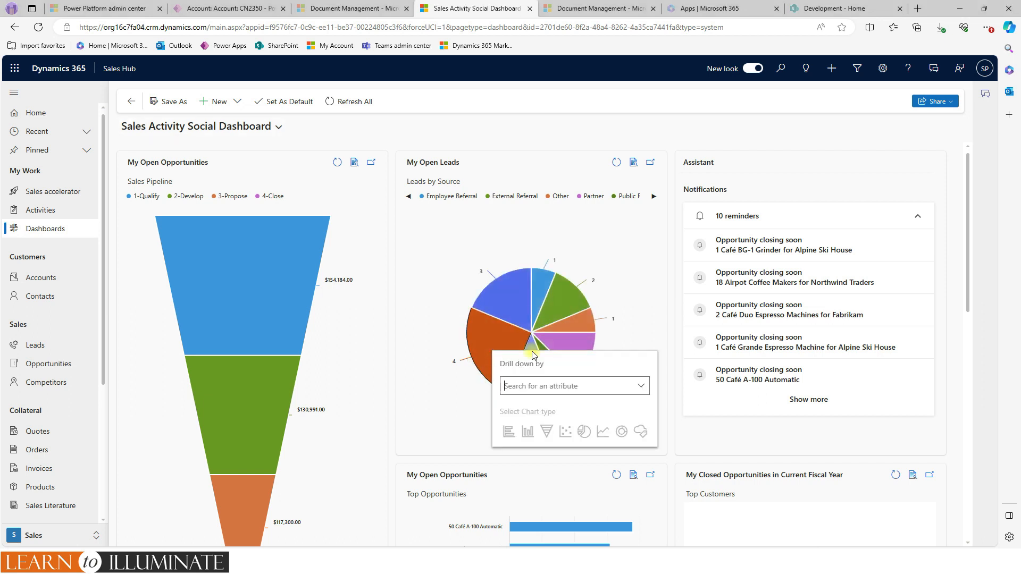
pyautogui.click(647, 391)
pyautogui.scroll(-2, 590, 436)
pyautogui.scroll(-5, 588, 452)
pyautogui.scroll(3, 588, 453)
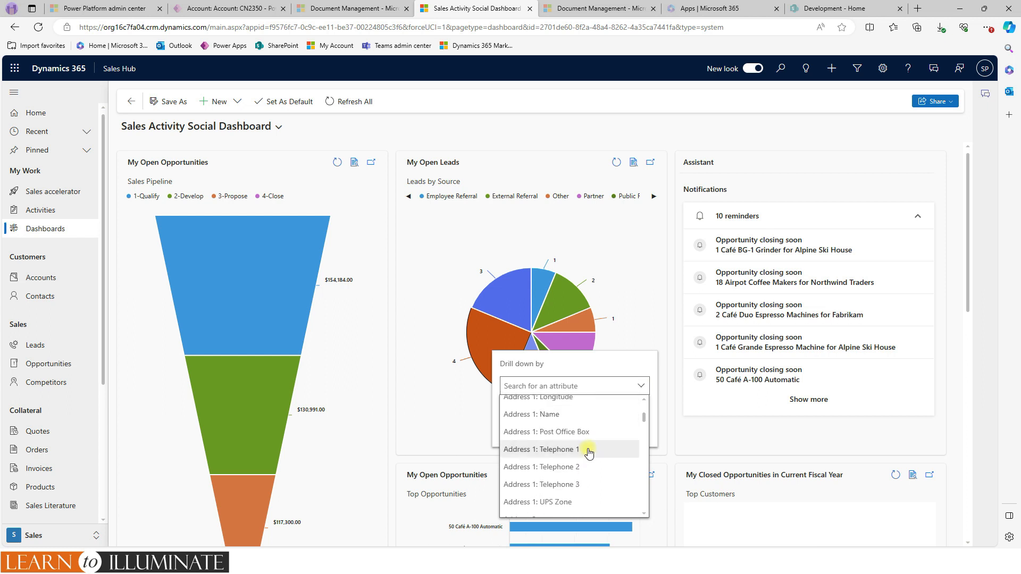
pyautogui.scroll(3, 589, 453)
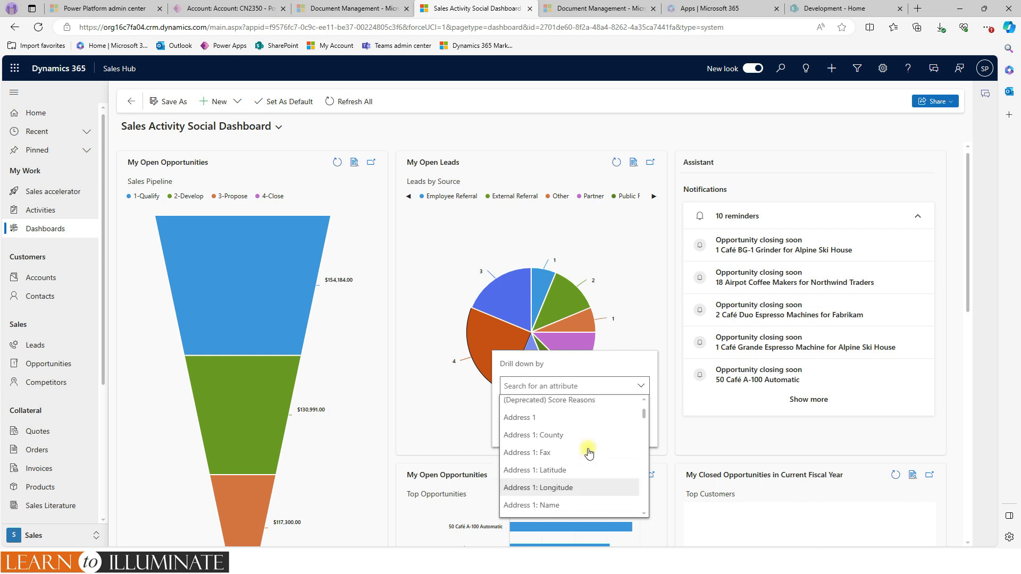
pyautogui.scroll(-6, 588, 452)
pyautogui.scroll(-3, 588, 453)
pyautogui.click(572, 382)
pyautogui.write('cit')
pyautogui.click(506, 406)
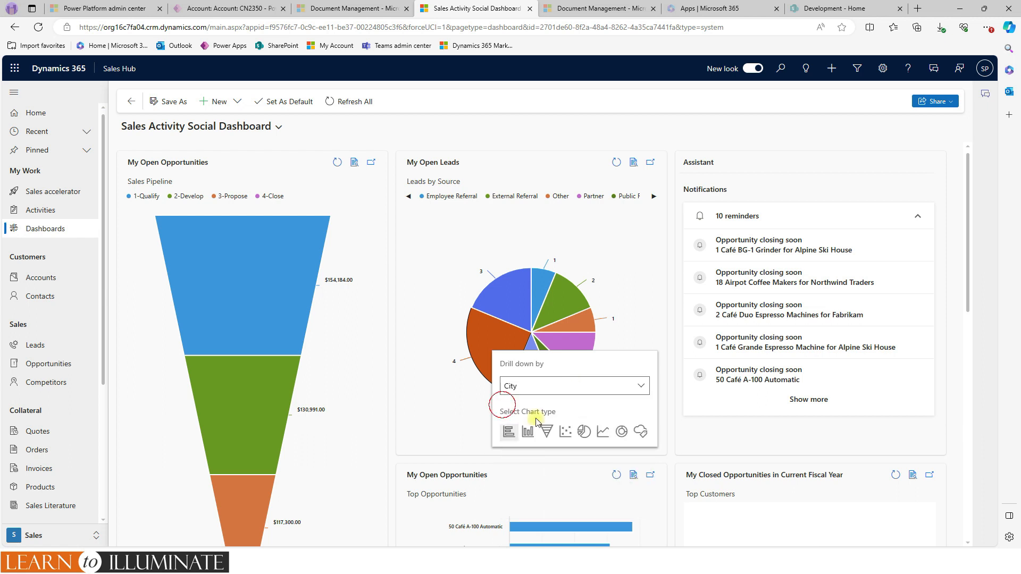
pyautogui.click(507, 433)
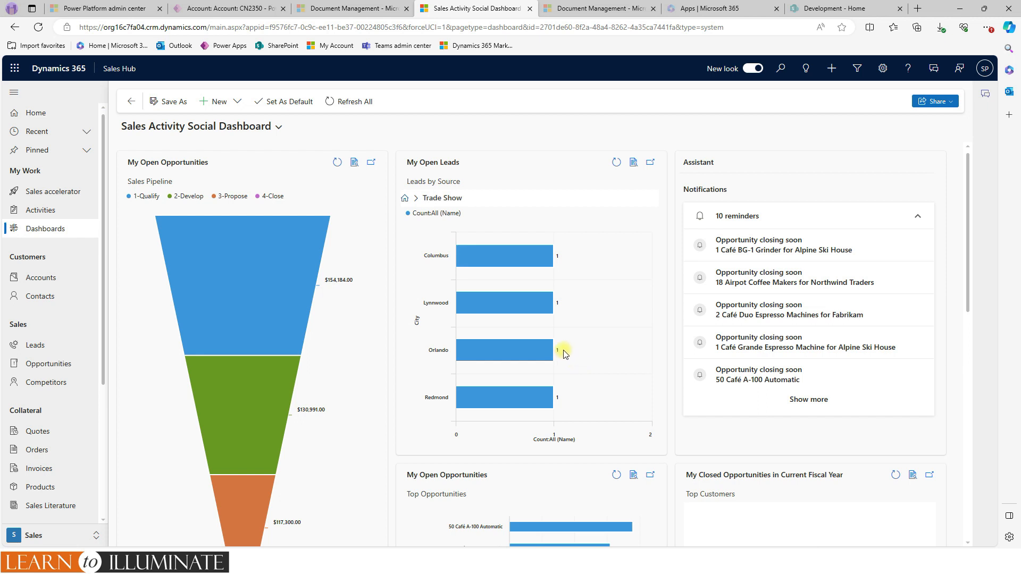
# - Examine the Trade Show leads by city and the My Activities list with its available system views
pyautogui.moveTo(559, 358)
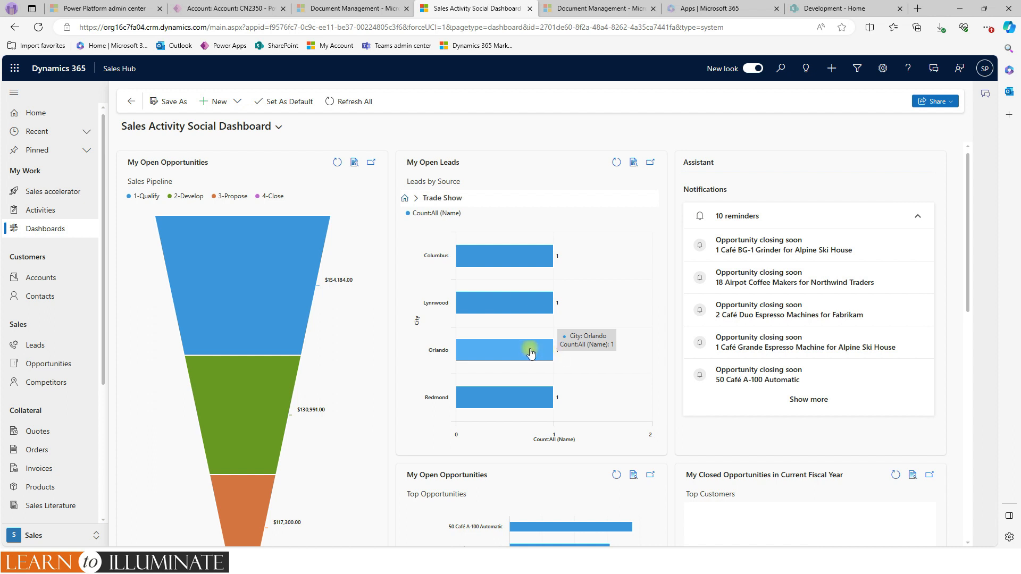
pyautogui.scroll(-2, 530, 350)
pyautogui.scroll(2, 530, 351)
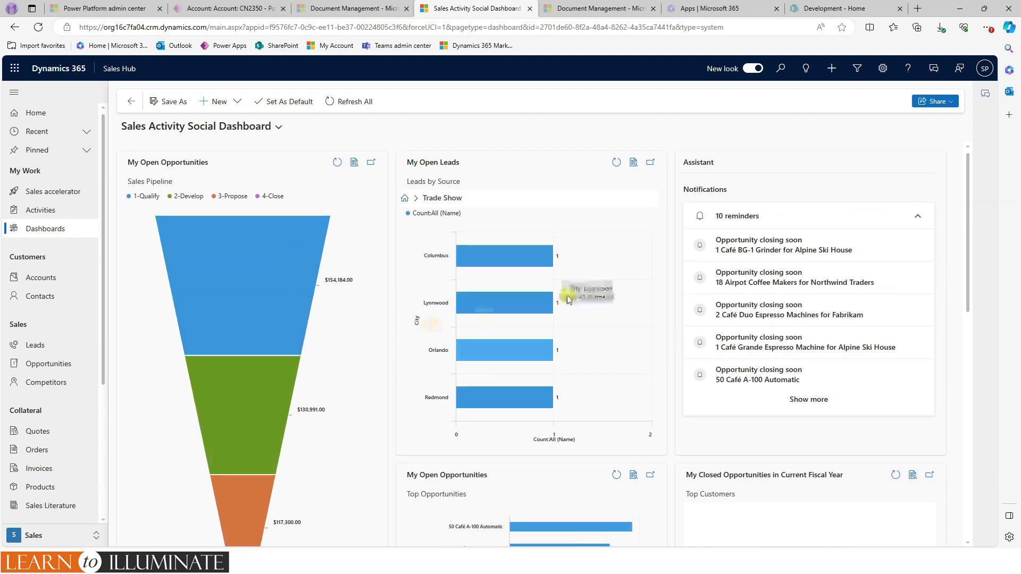
pyautogui.scroll(-6, 544, 348)
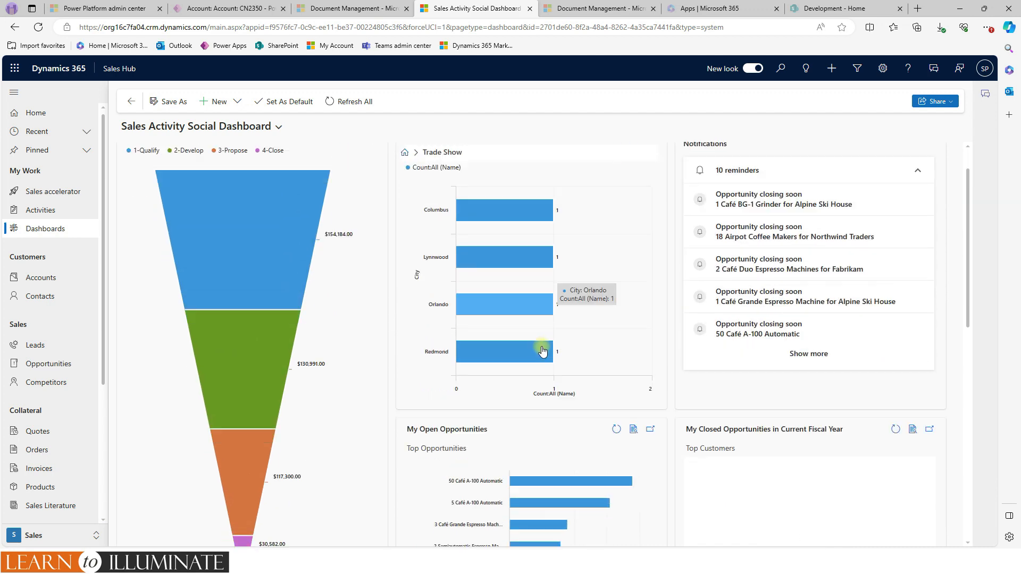
pyautogui.scroll(-2, 428, 414)
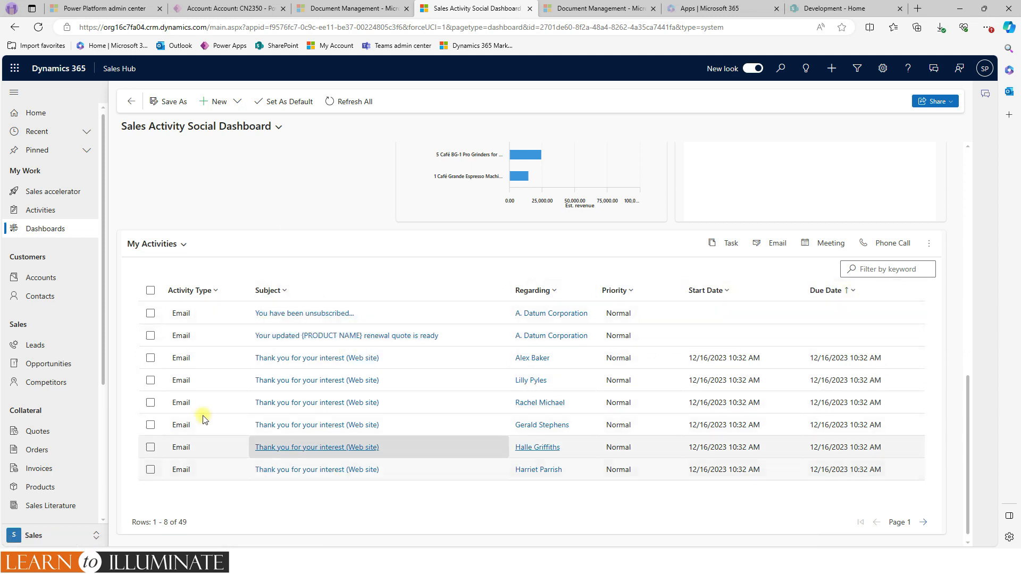
pyautogui.click(183, 244)
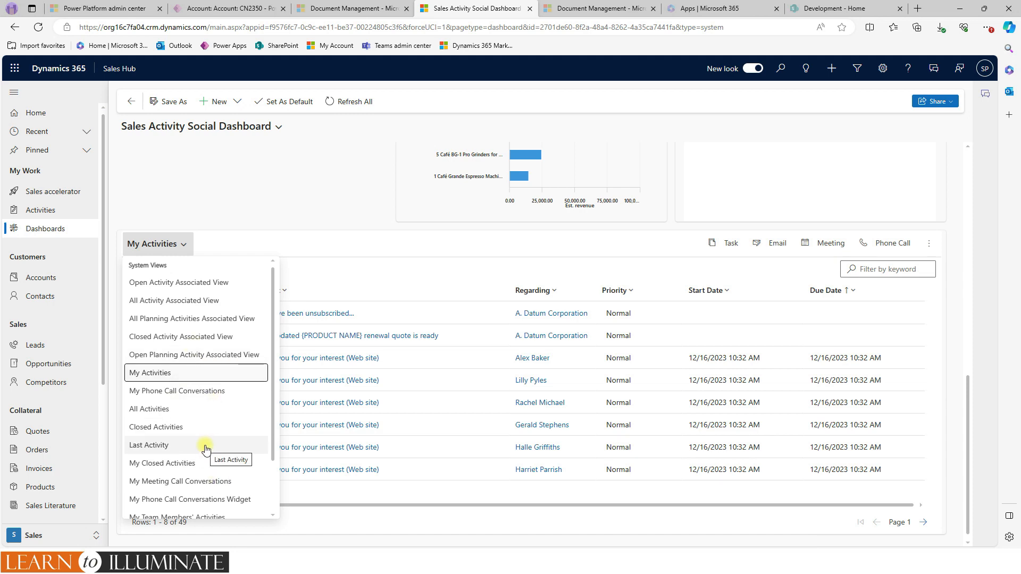
pyautogui.click(336, 249)
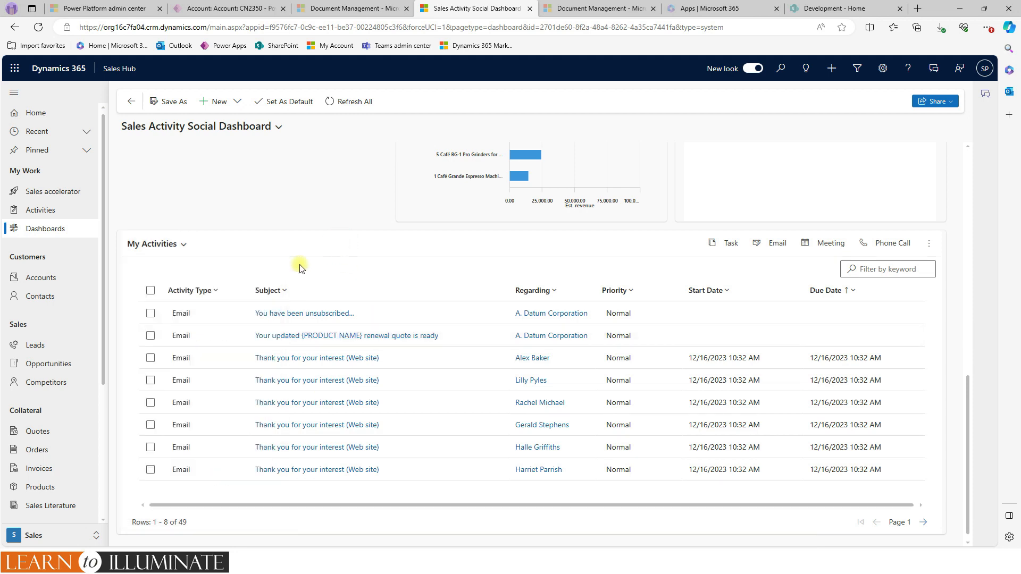
pyautogui.scroll(5, 262, 250)
pyautogui.scroll(-5, 280, 303)
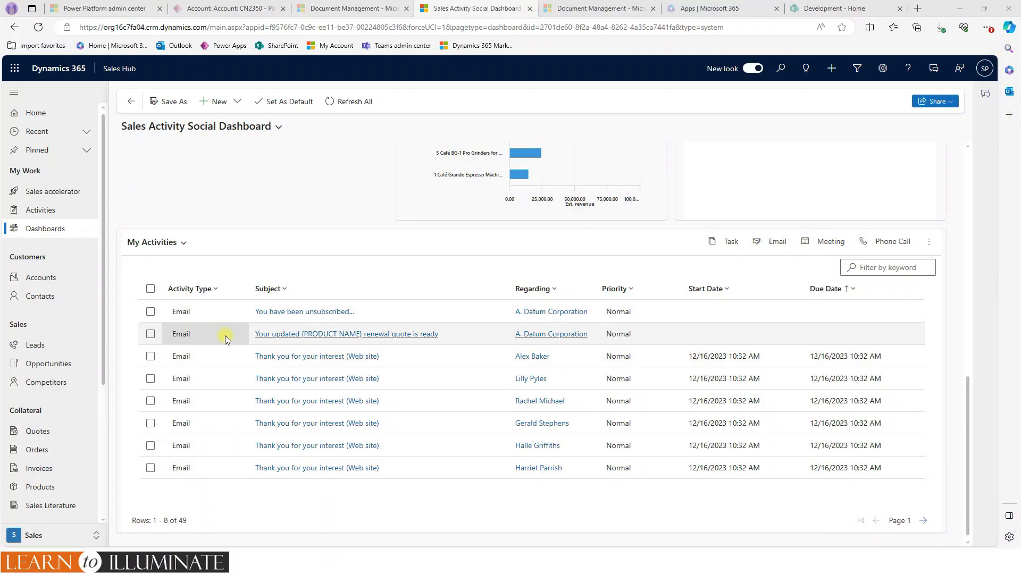
pyautogui.scroll(10, 210, 234)
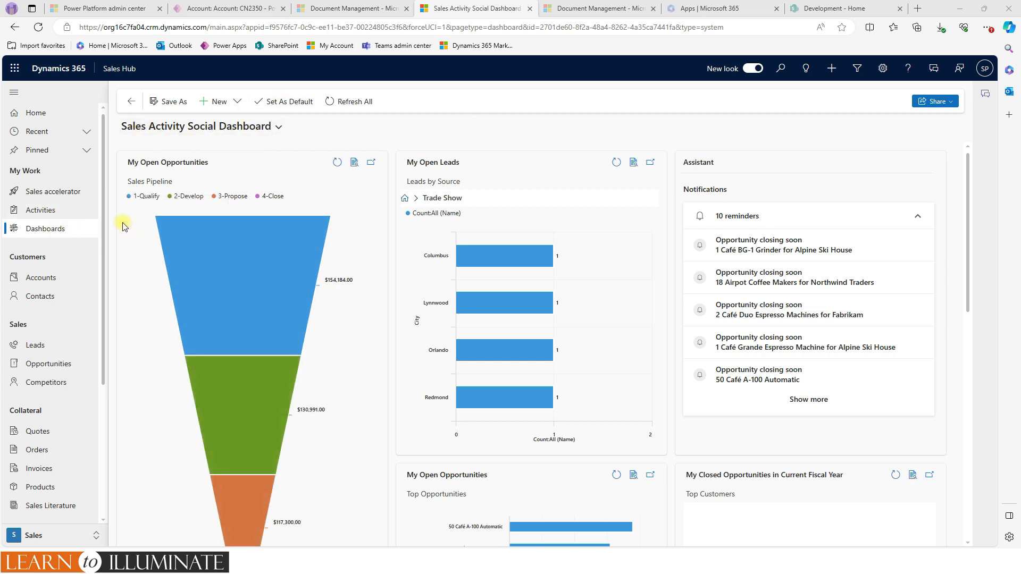
# - Reload the page, and make the Sales Dashboard the default dashboard
pyautogui.click(37, 27)
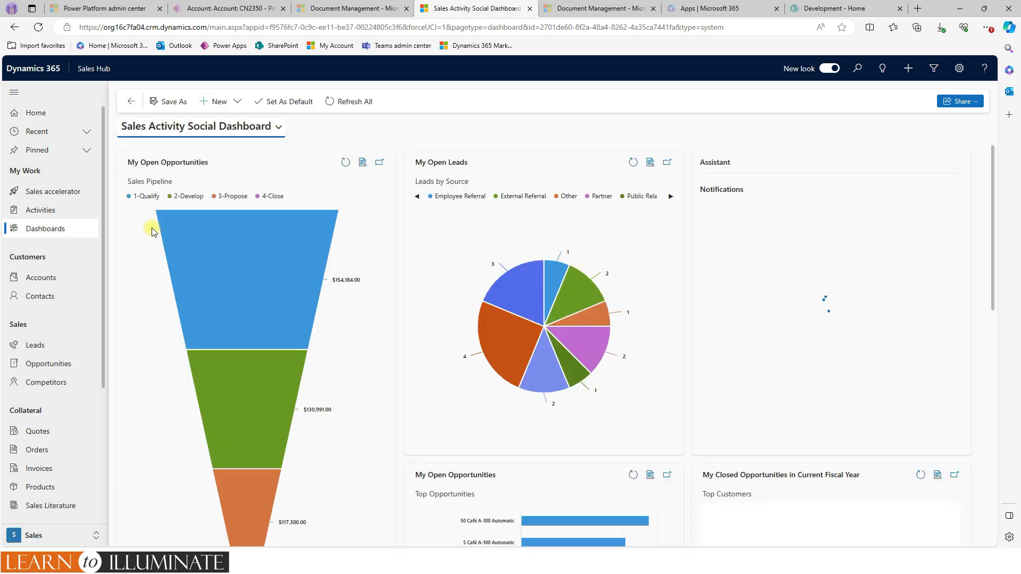
pyautogui.click(278, 128)
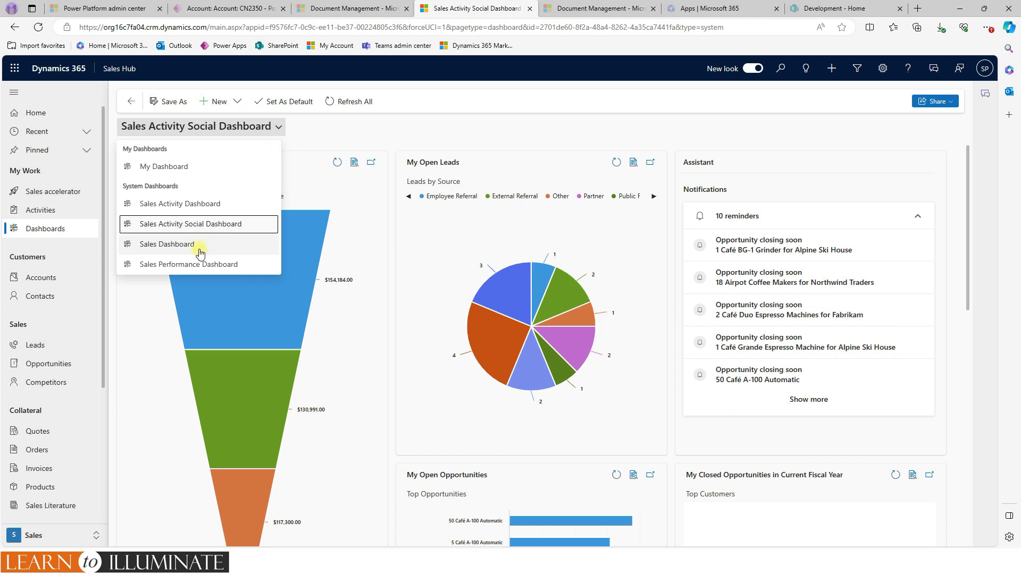
pyautogui.click(177, 246)
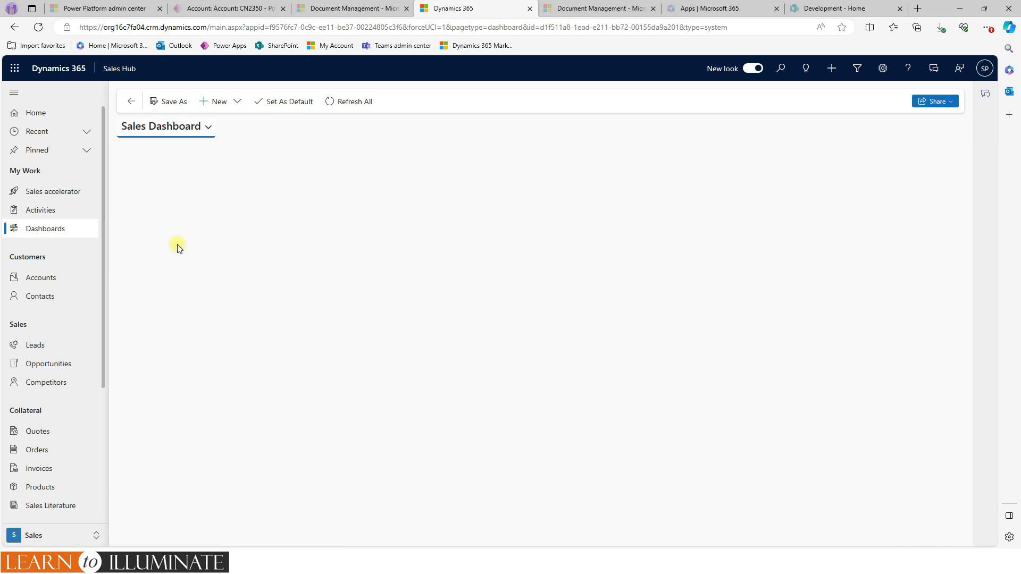
pyautogui.click(288, 105)
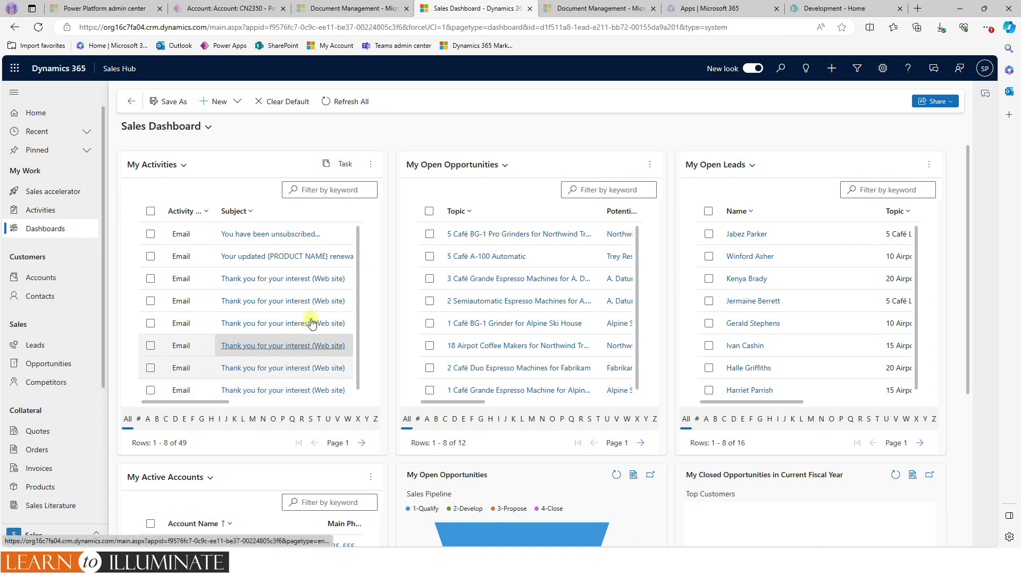
# - Switch to the Sales Performance Dashboard and look through its sales pipeline and goal charts
pyautogui.click(207, 127)
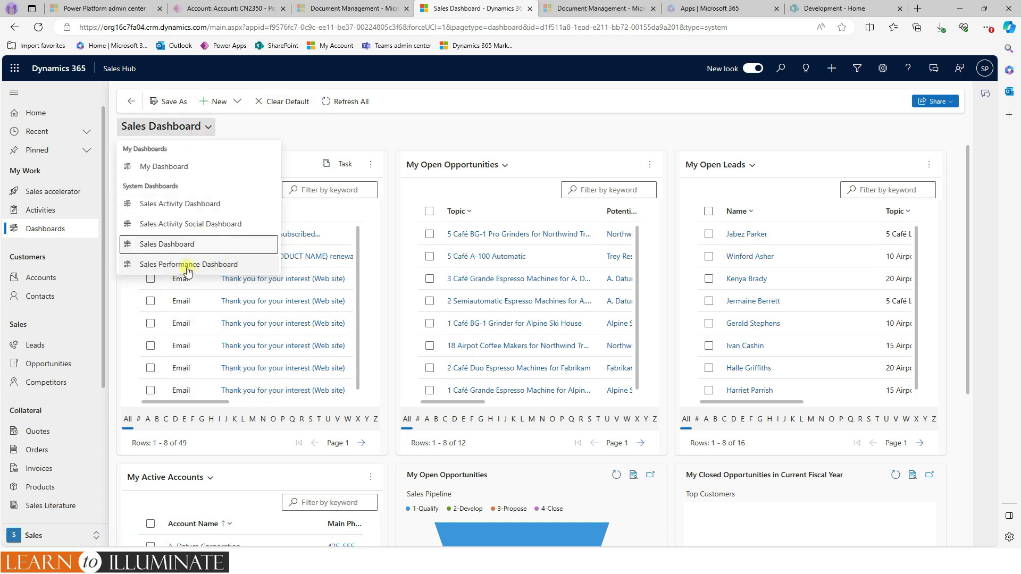
pyautogui.click(234, 264)
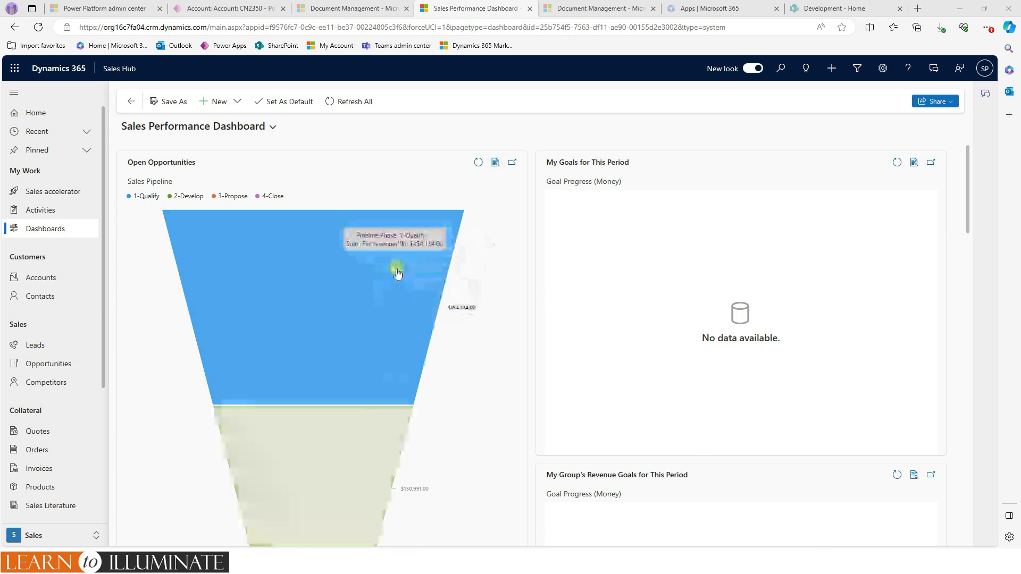
pyautogui.scroll(-3, 397, 273)
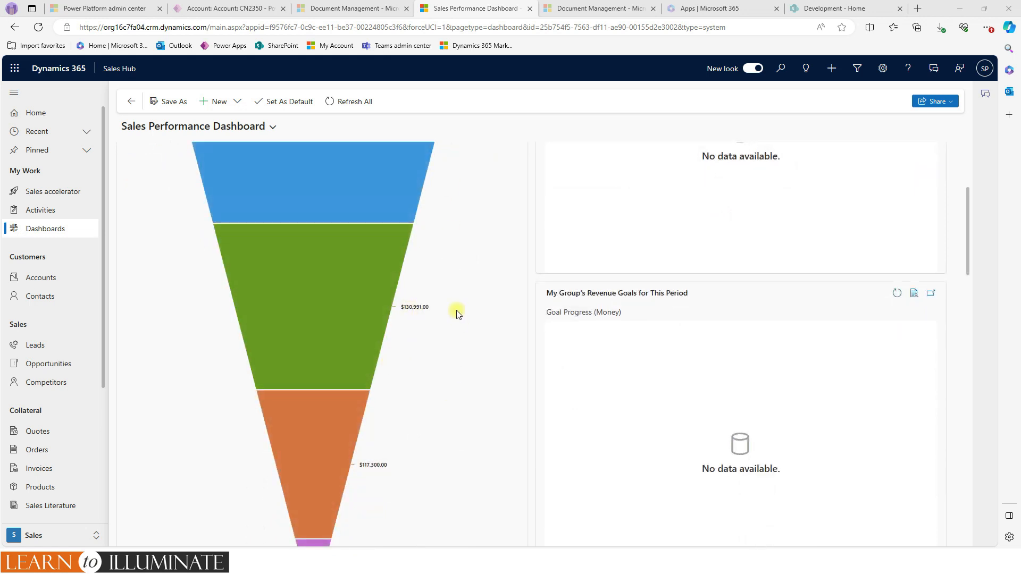
pyautogui.scroll(3, 456, 314)
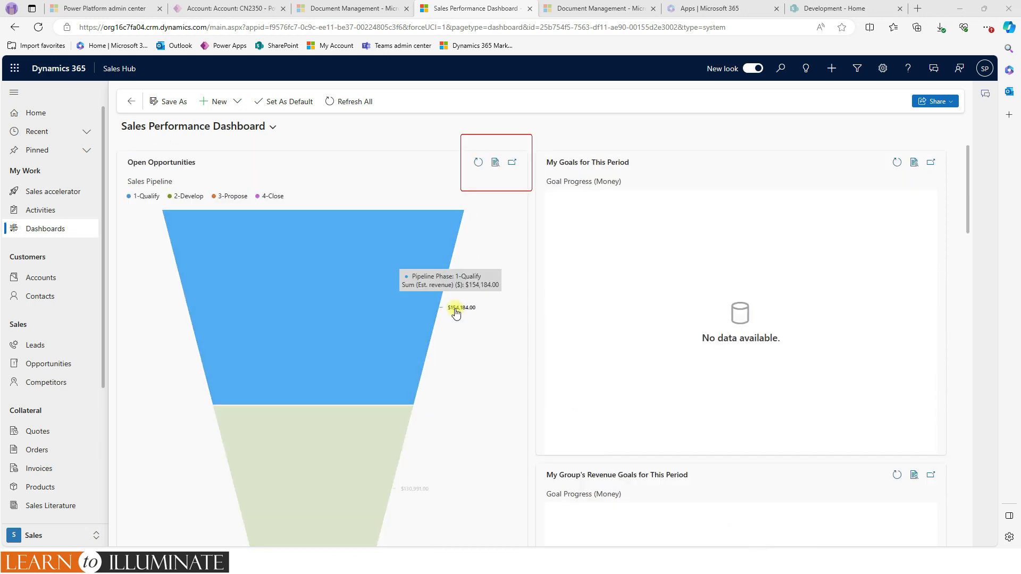
# - Open the records behind the Open Opportunities chart and examine the opportunities list and its columns
pyautogui.click(497, 166)
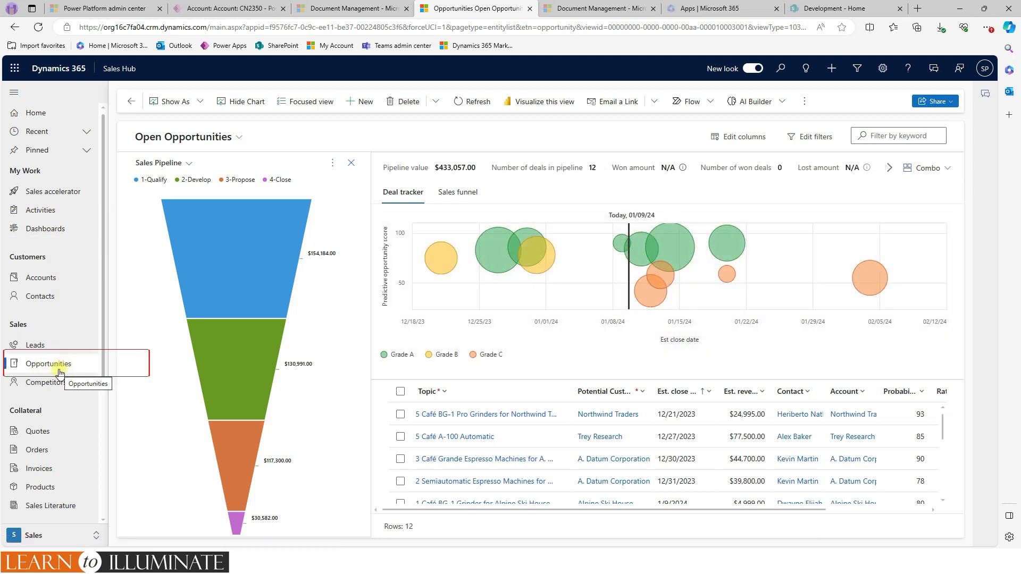
pyautogui.moveTo(234, 274)
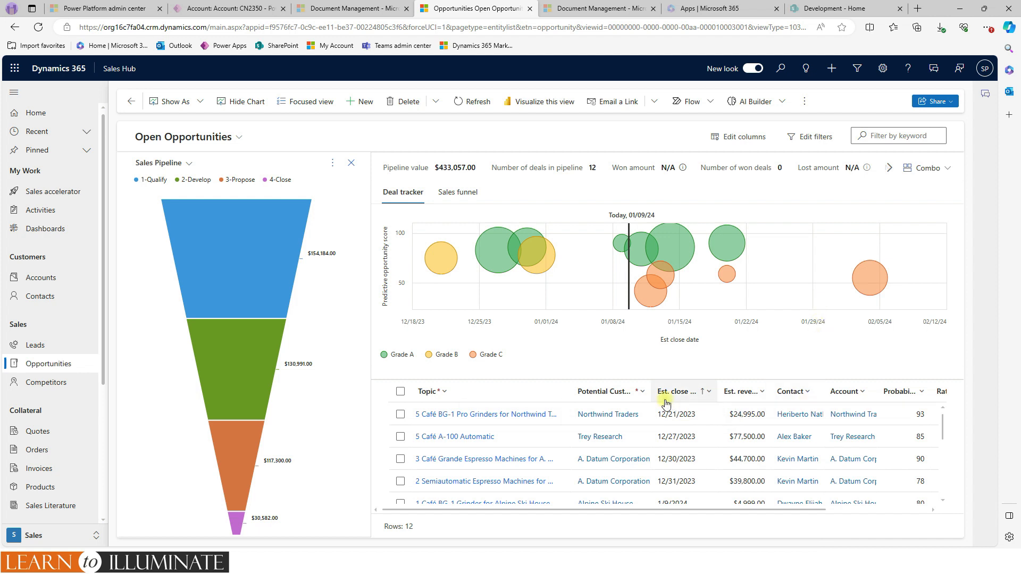
pyautogui.moveTo(770, 512); pyautogui.dragTo(619, 512)
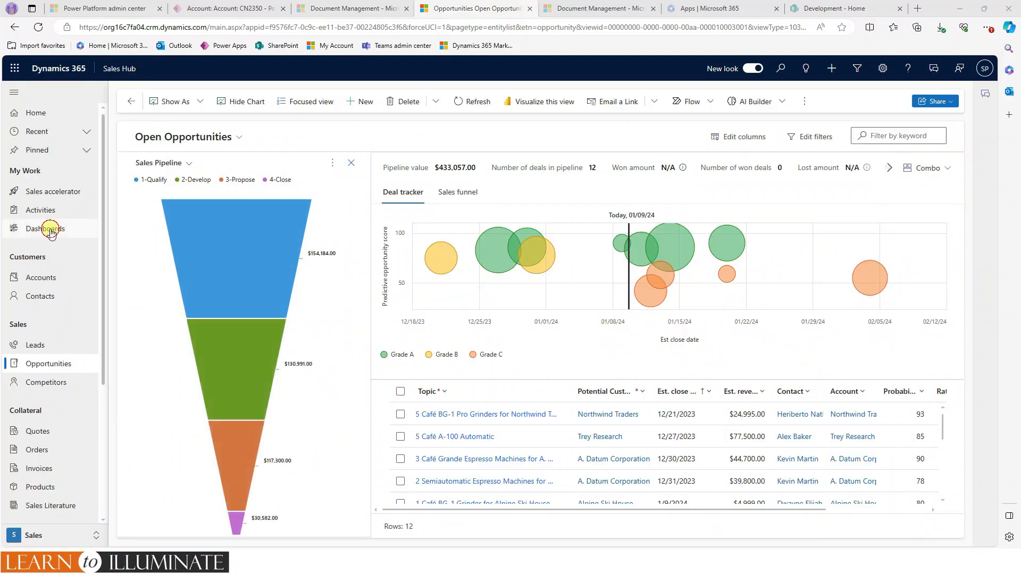
# - Return to the dashboards area and check which personal and system dashboards are available
pyautogui.click(47, 229)
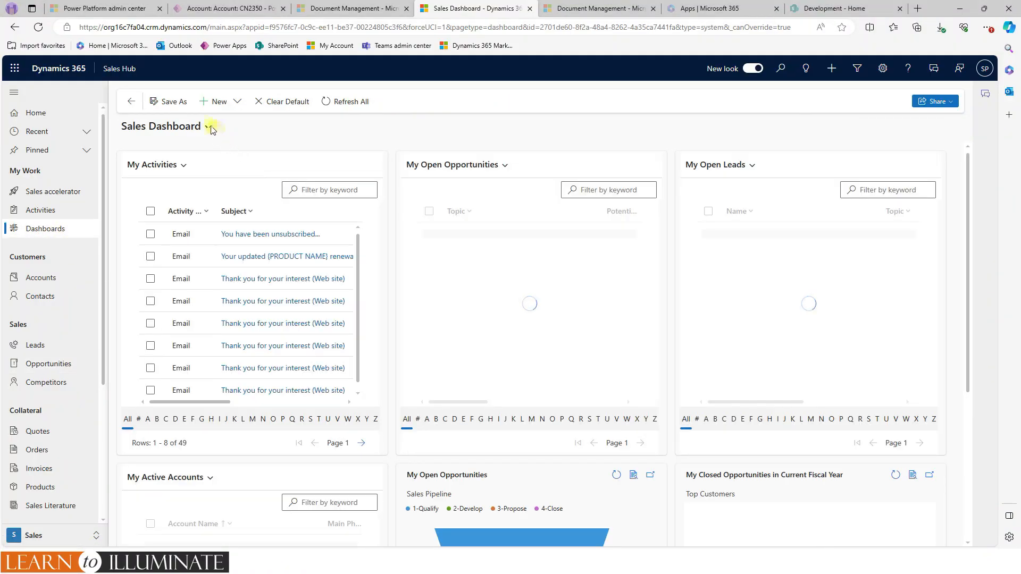
pyautogui.click(208, 127)
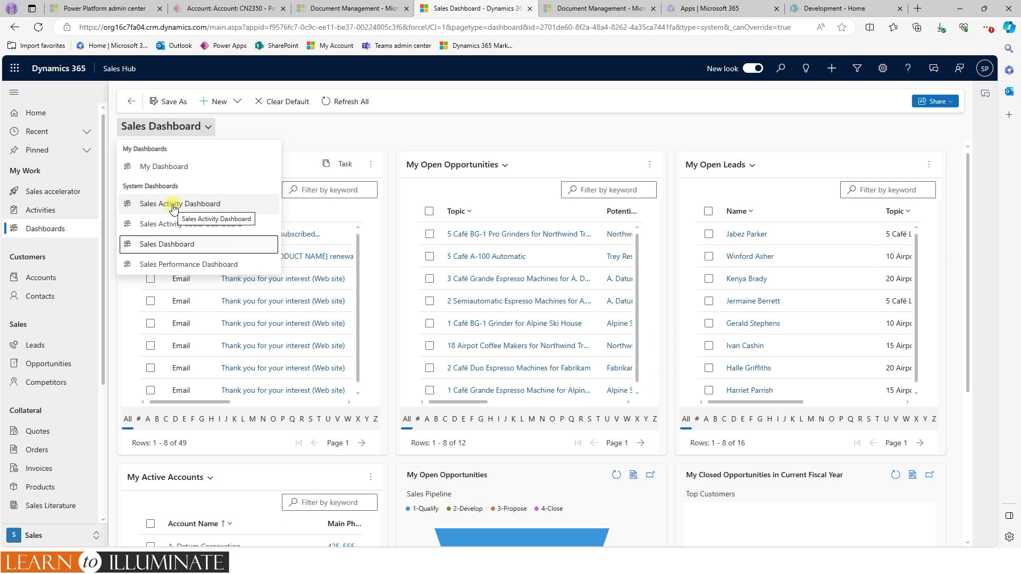
pyautogui.click(417, 132)
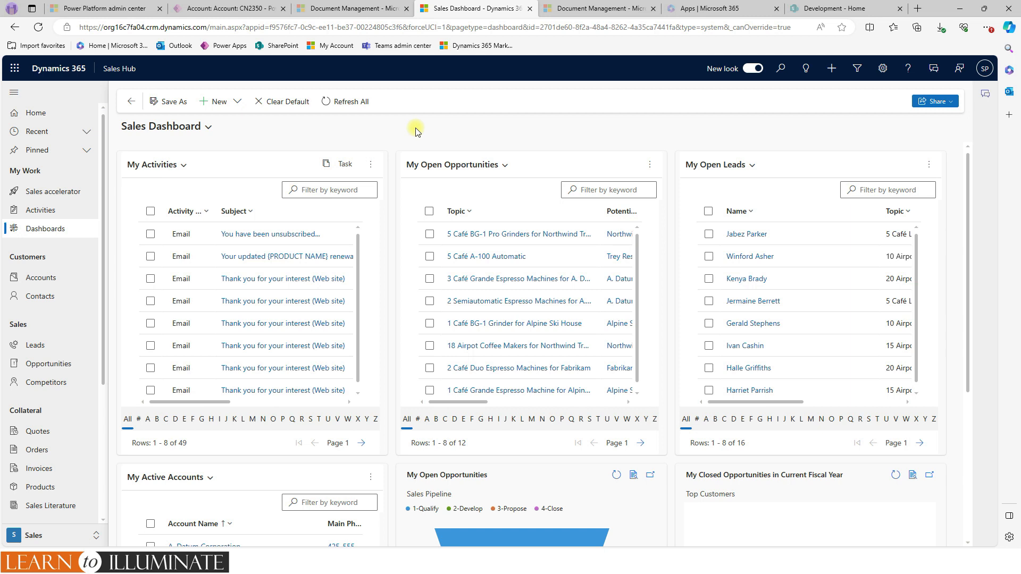
# - Create a new Dynamics 365 dashboard using the 4-Column Regular Dashboard layout
pyautogui.click(236, 102)
pyautogui.click(242, 120)
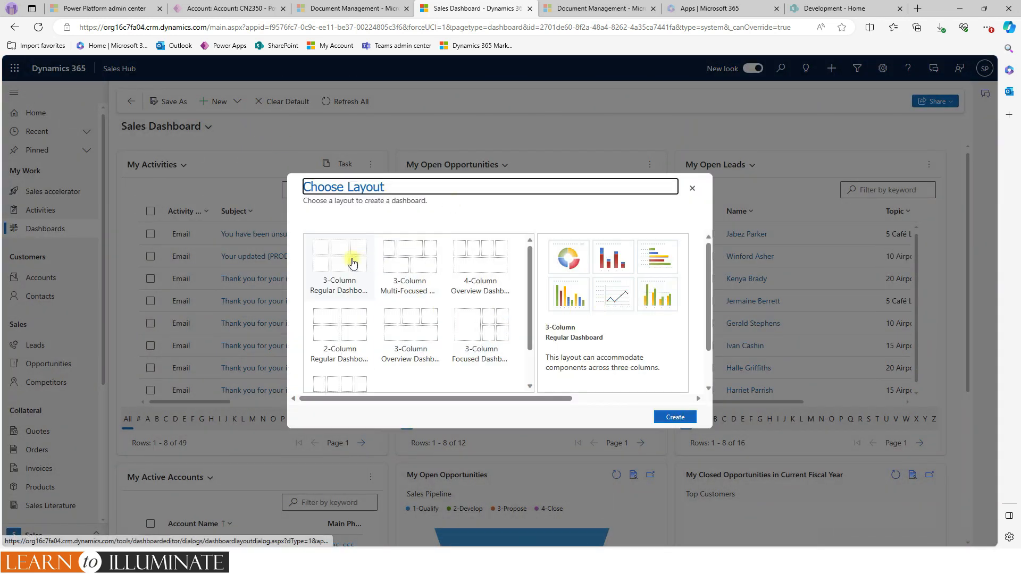
pyautogui.scroll(-1, 479, 318)
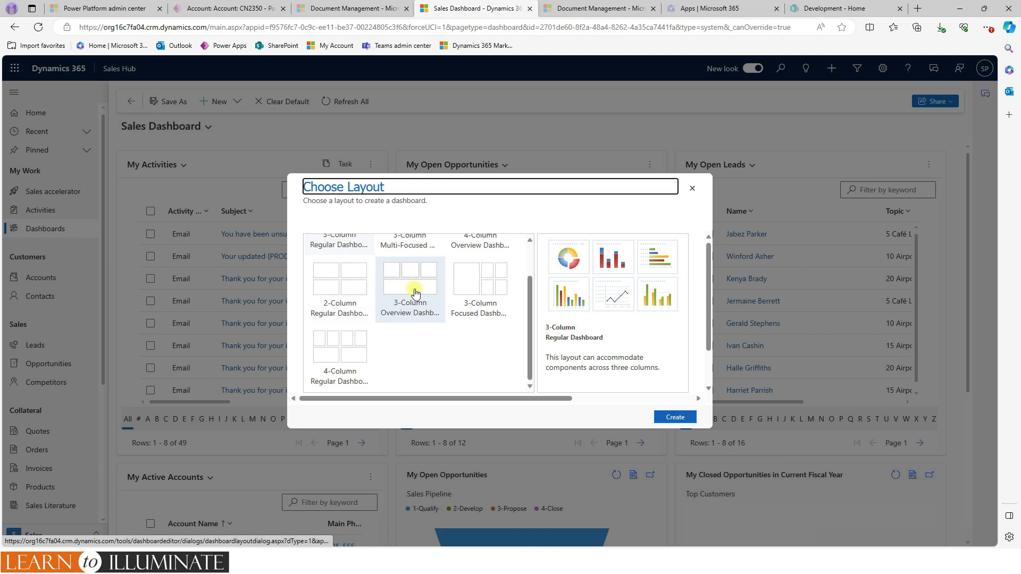
pyautogui.scroll(1, 402, 290)
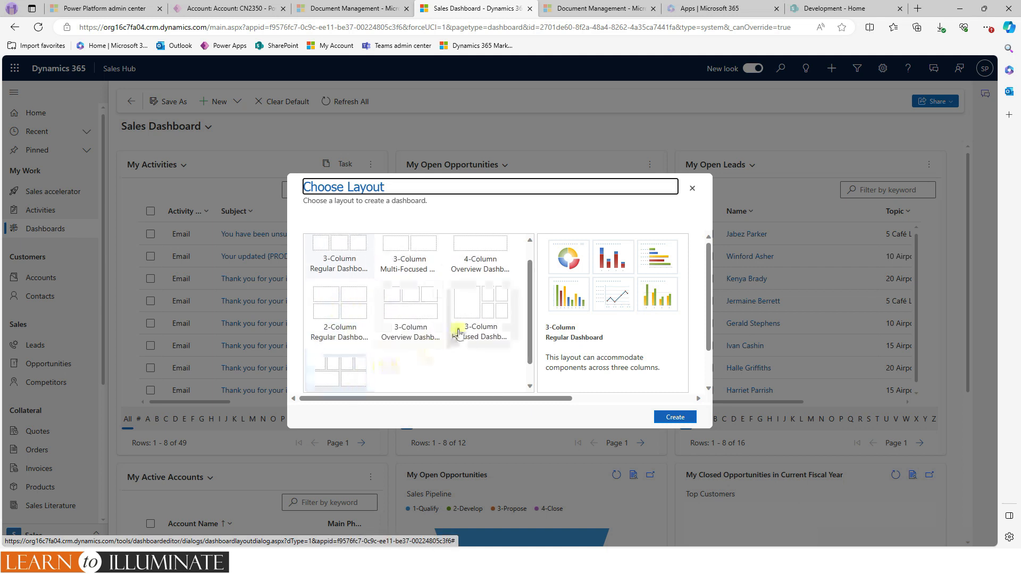
pyautogui.click(349, 362)
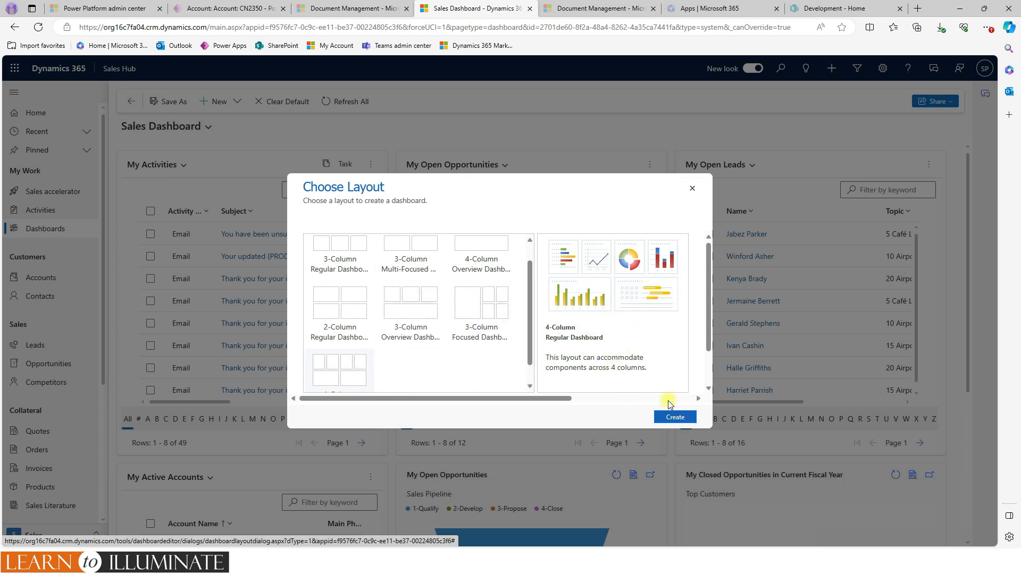
pyautogui.click(674, 416)
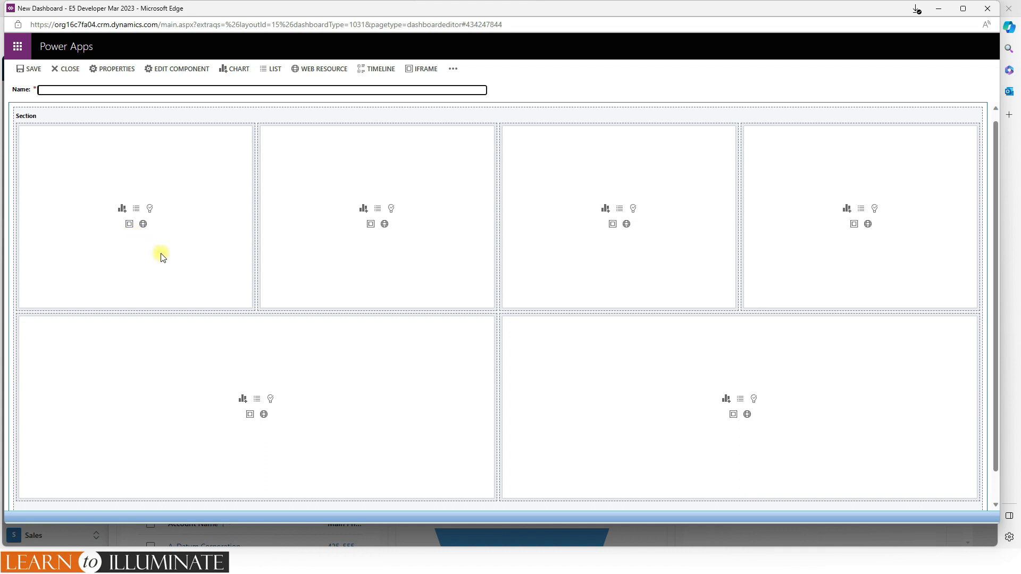
# - Add a Leads by Source chart for the Lead record type, using the My Open Leads view, to the first dashboard section
pyautogui.click(122, 208)
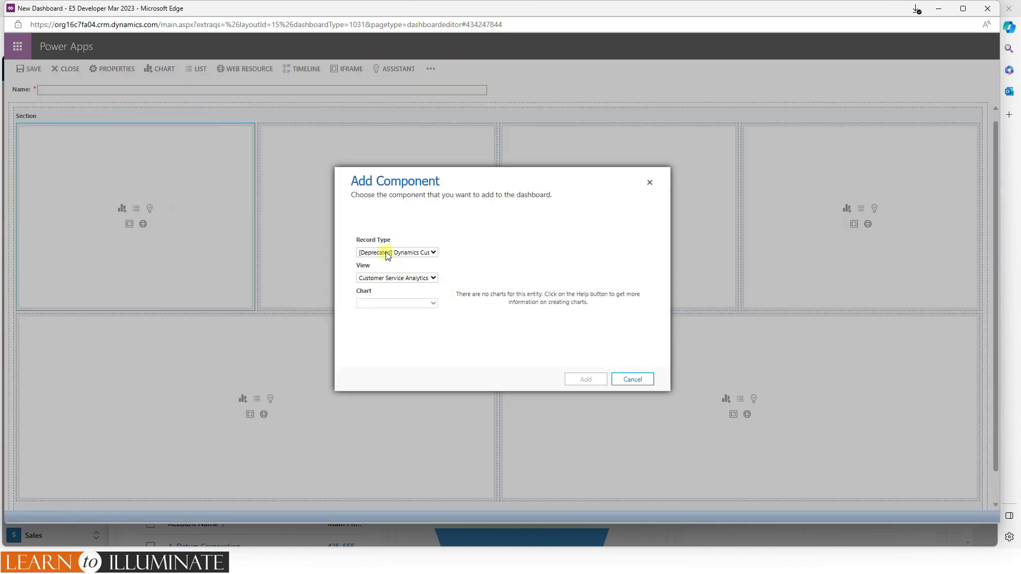
pyautogui.click(387, 255)
pyautogui.write('lead')
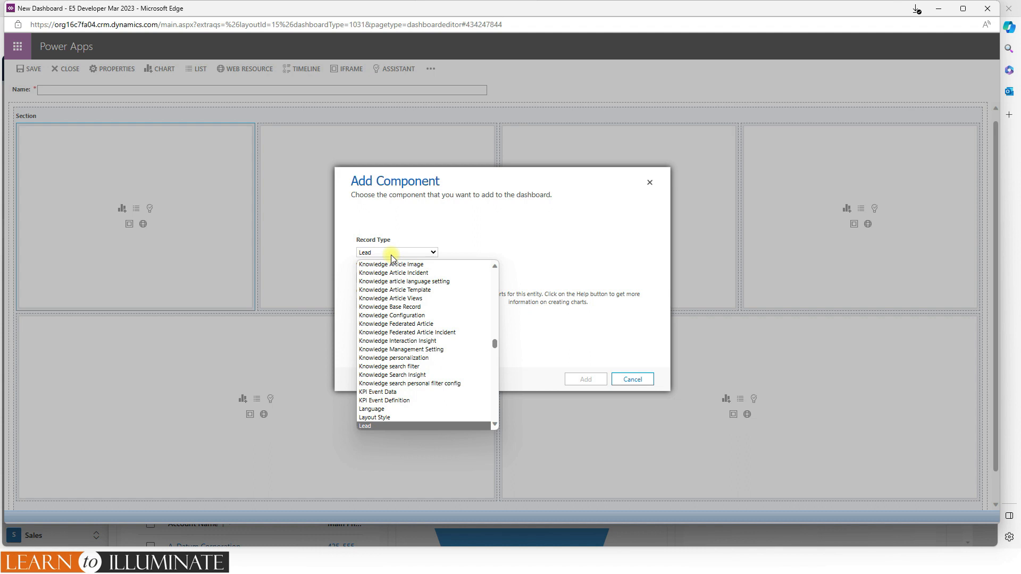
pyautogui.press('Return')
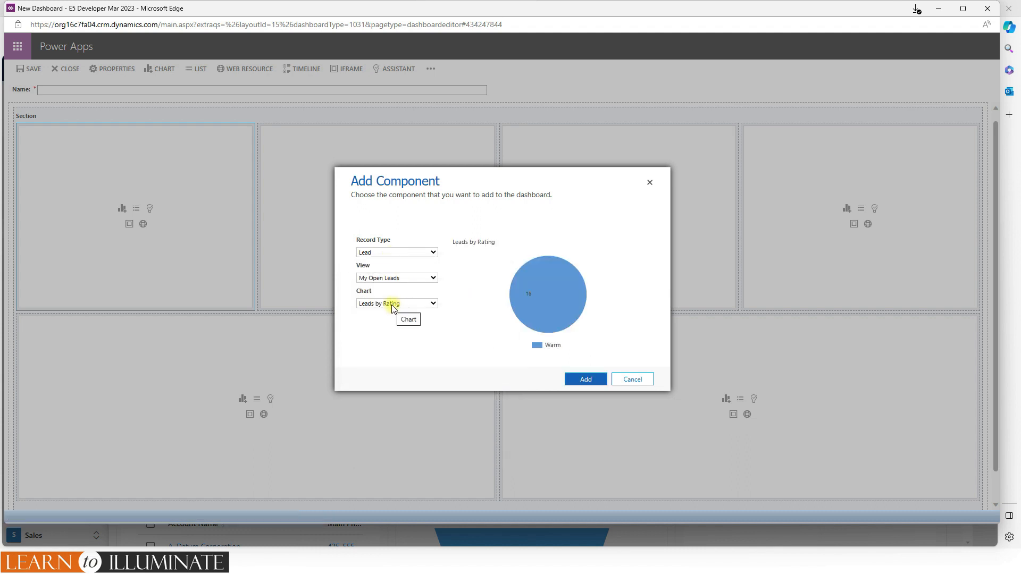
pyautogui.click(392, 308)
pyautogui.click(402, 357)
pyautogui.click(581, 387)
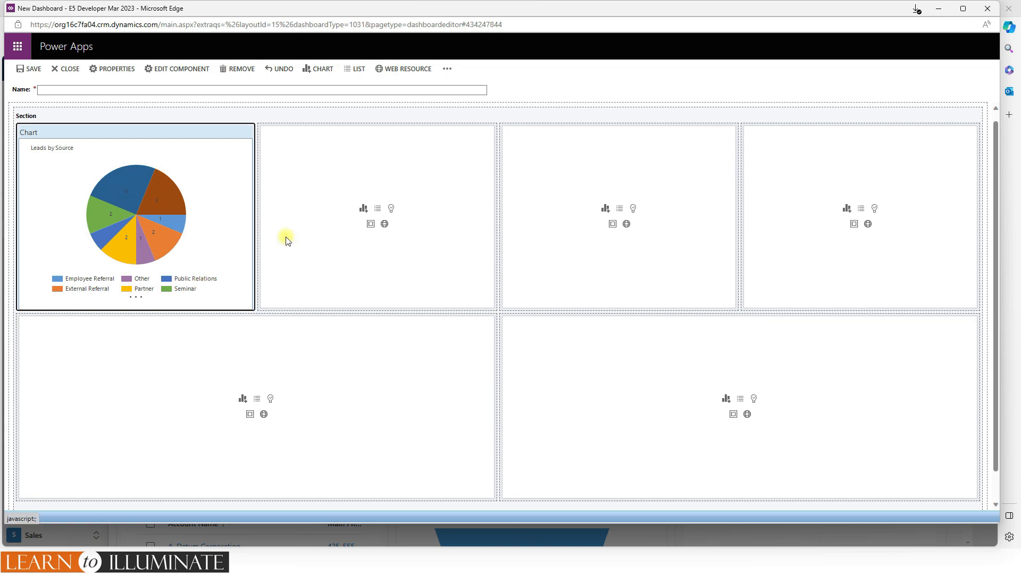
# - Add a list of Accounts with the My Active Accounts view to the empty section beside the chart
pyautogui.click(377, 209)
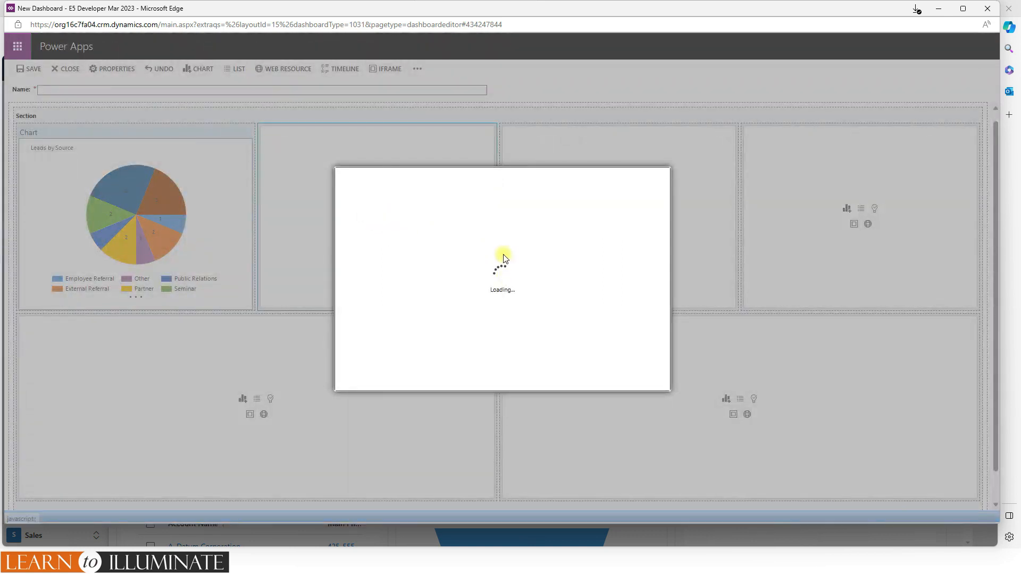
pyautogui.click(411, 253)
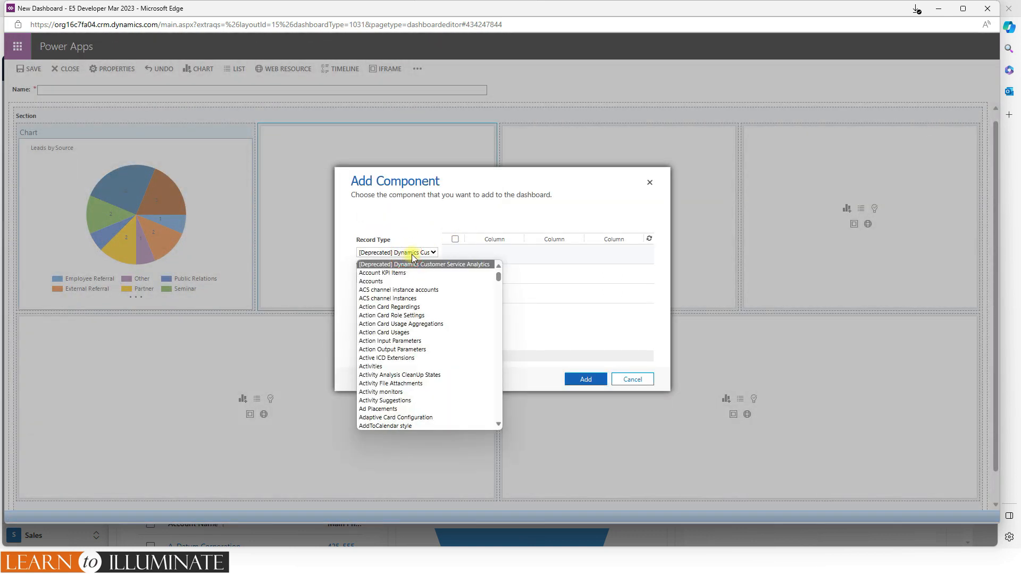
pyautogui.click(380, 281)
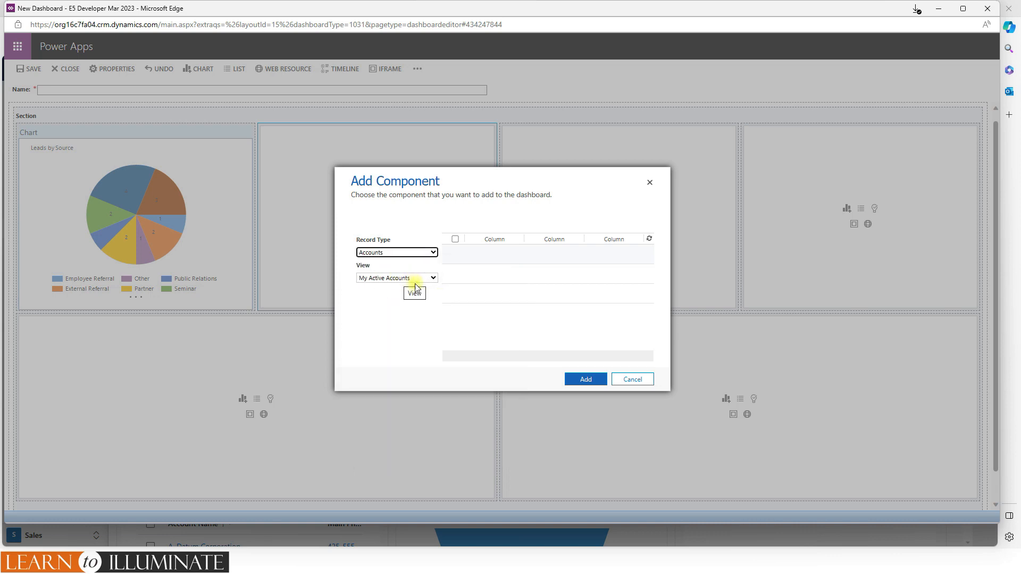
pyautogui.click(590, 381)
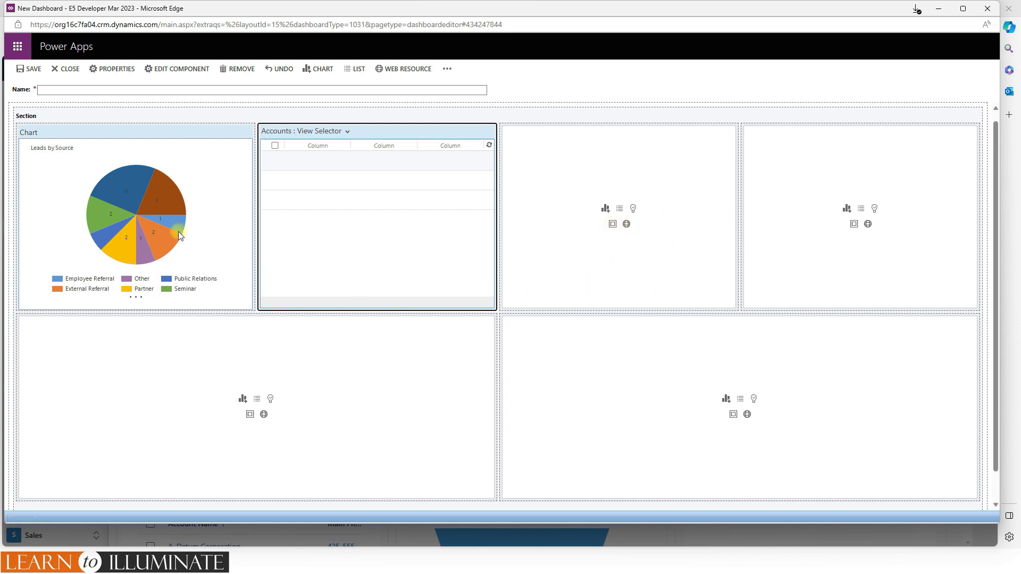
# - Save the new dashboard under the name Demo Dashboard and close the dashboard editor
pyautogui.click(55, 90)
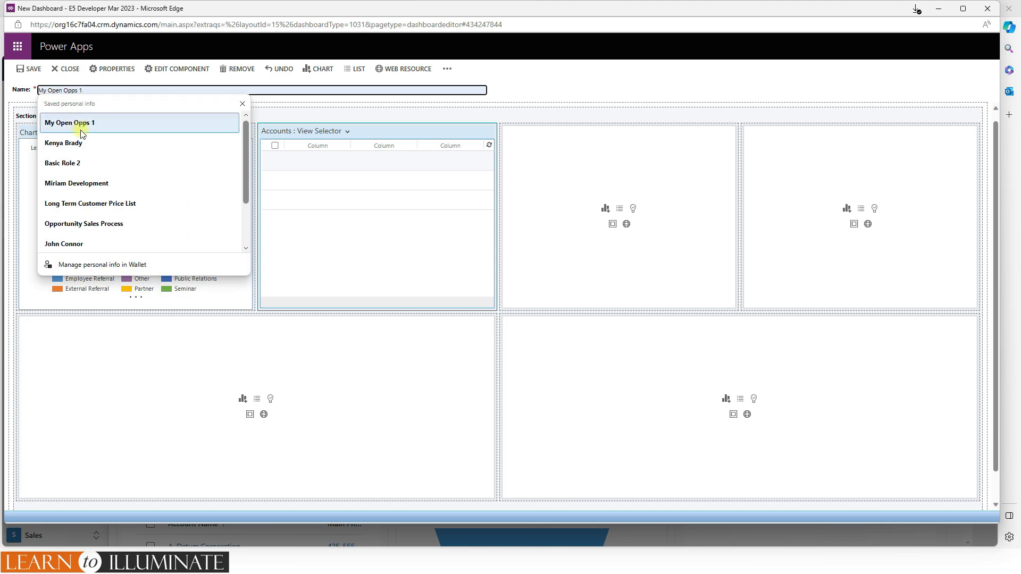
pyautogui.write('Demo Dashboard')
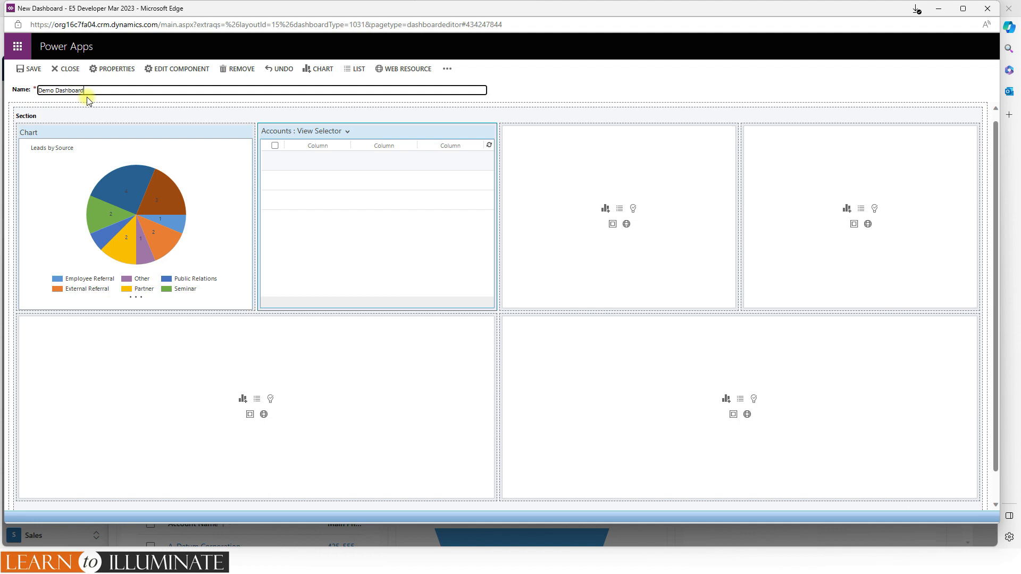
pyautogui.click(33, 70)
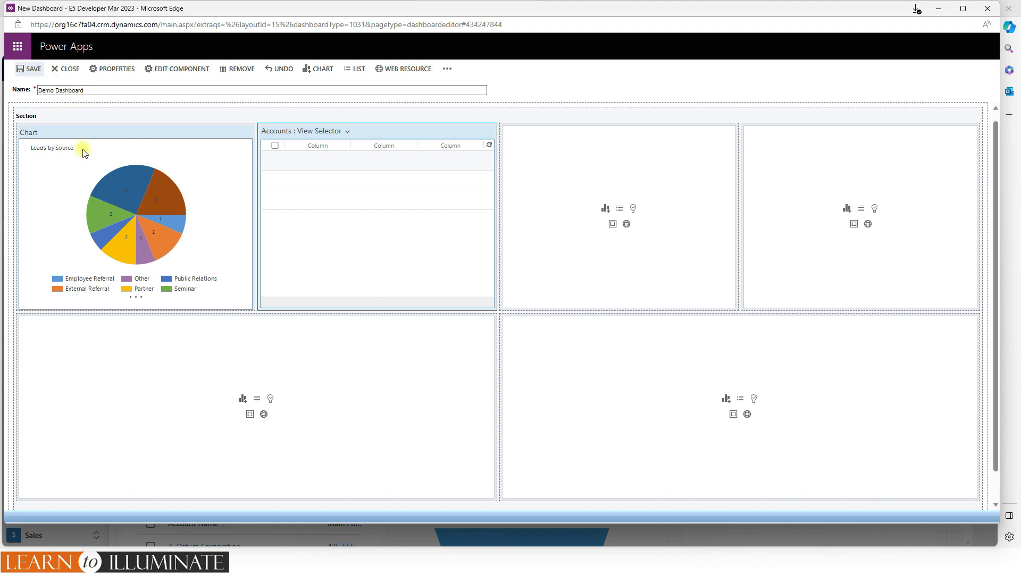
pyautogui.click(70, 75)
pyautogui.click(573, 337)
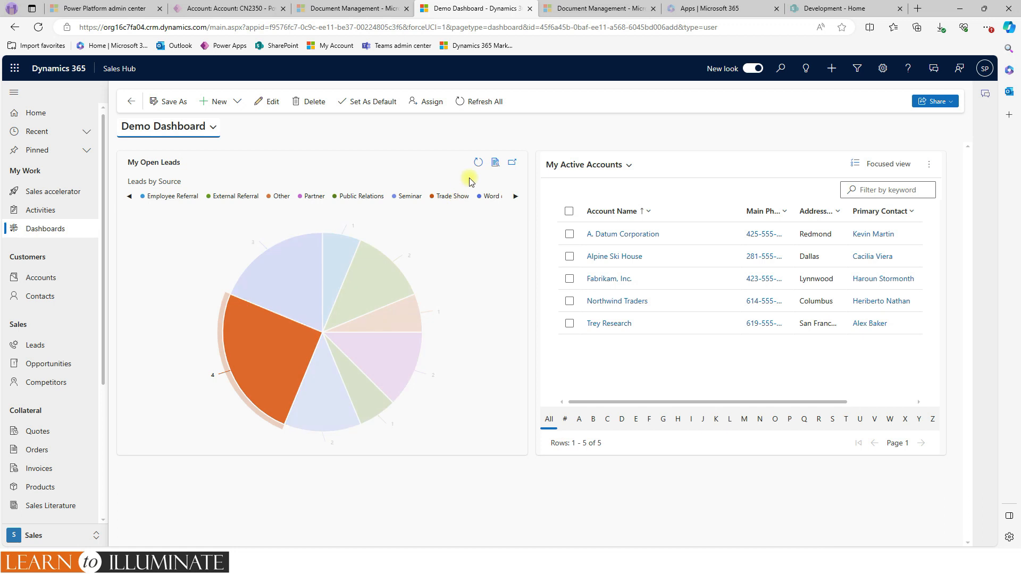
# - Refresh the Leads by Source chart on the Demo Dashboard, and view it expanded before closing the enlarged view
pyautogui.click(479, 162)
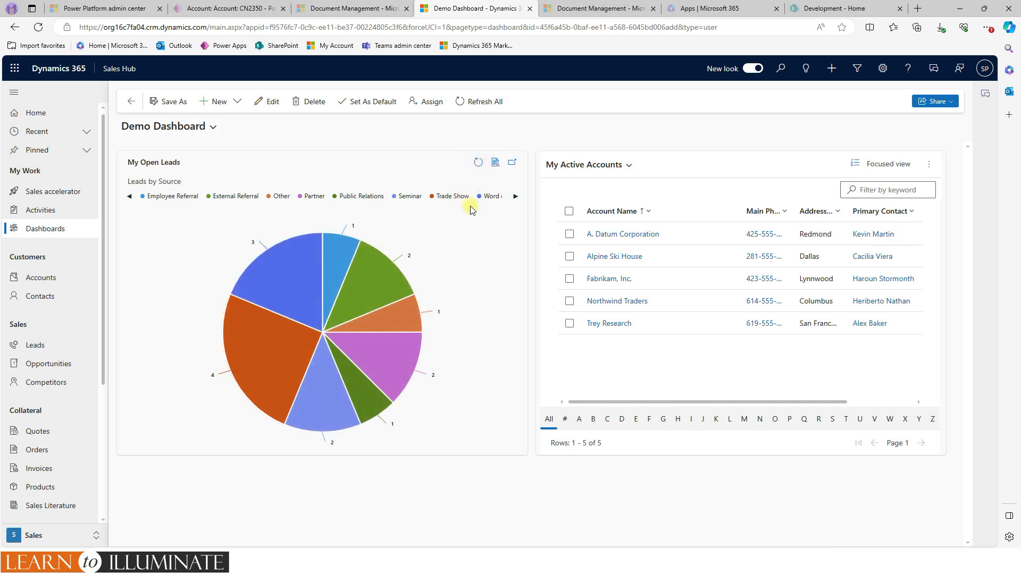
pyautogui.click(513, 163)
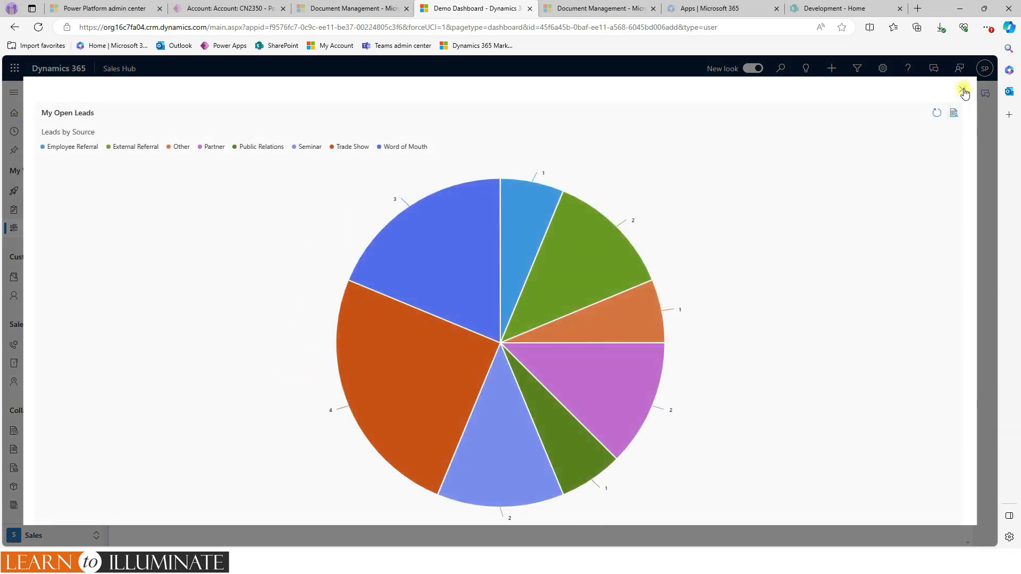
pyautogui.click(964, 92)
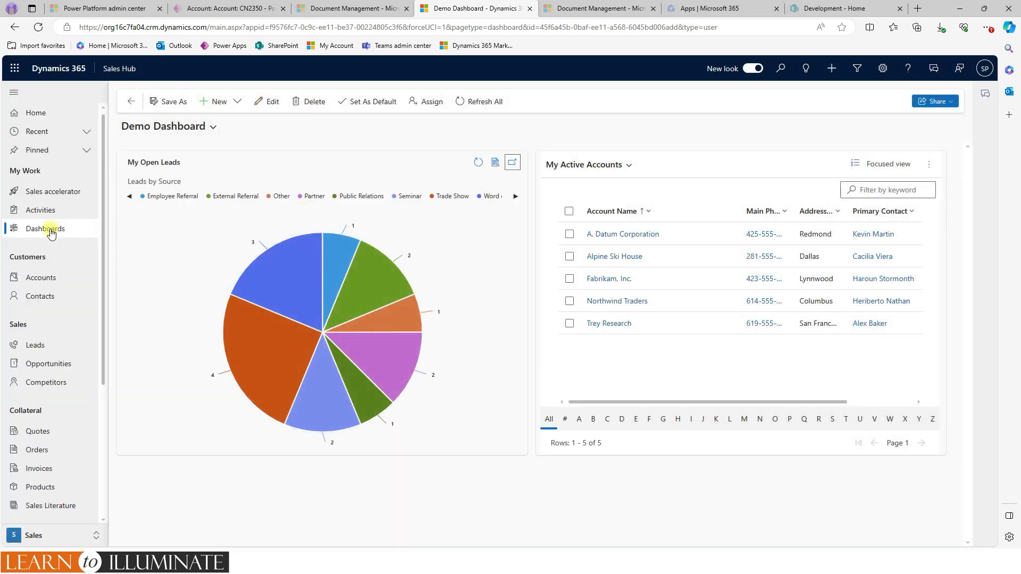
# - Open the records behind the Leads by Source chart and check which commands are available for a selected lead
pyautogui.click(496, 163)
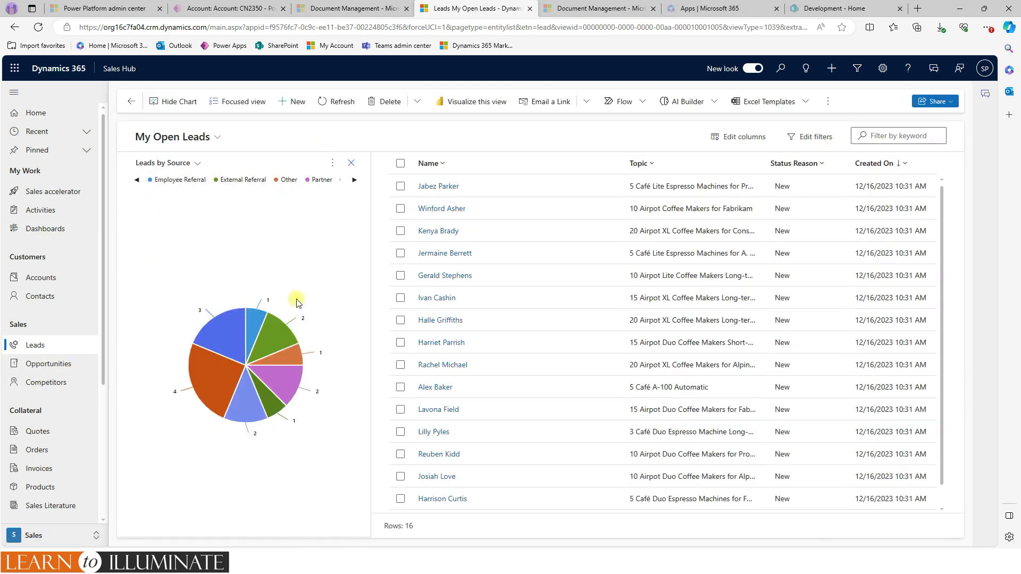
pyautogui.click(400, 187)
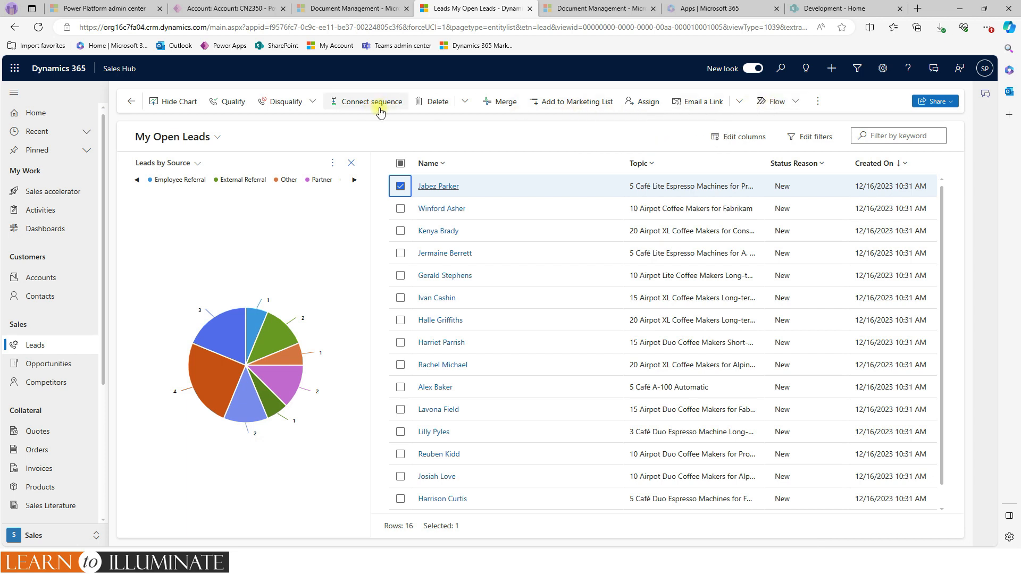
pyautogui.click(400, 186)
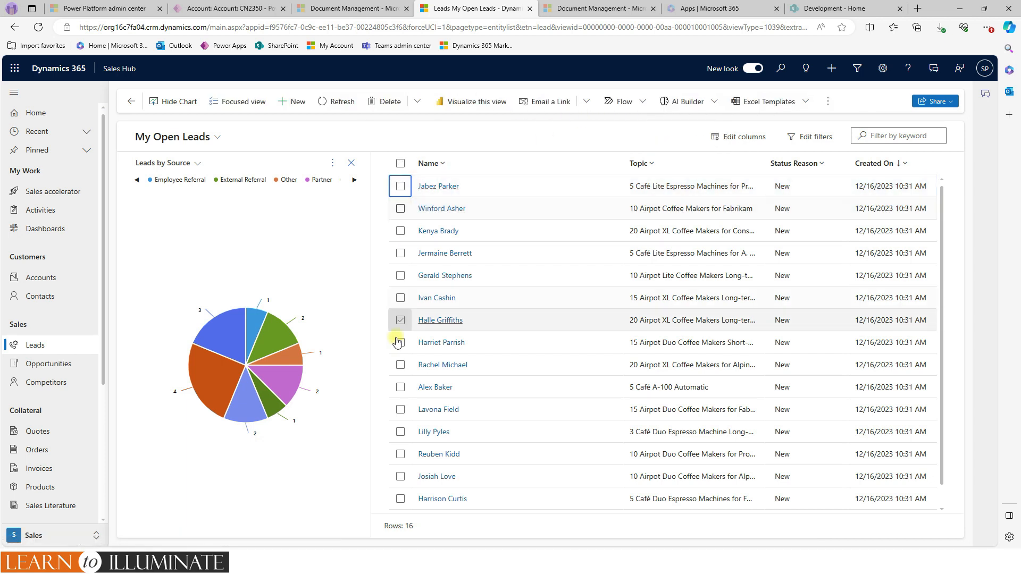
# - Move the Leads by Source chart to the right side of the leads list and back to the left
pyautogui.click(332, 163)
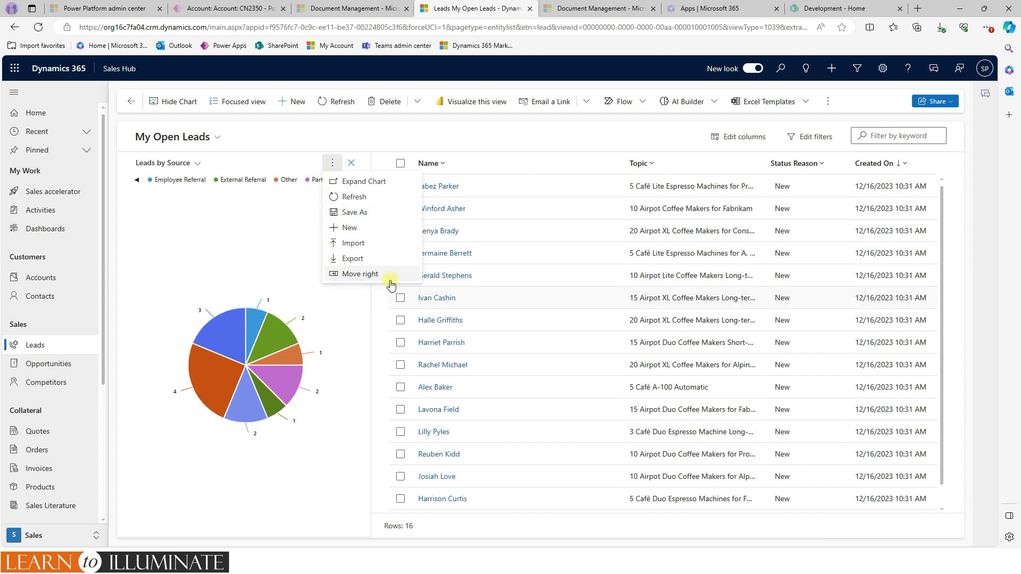
pyautogui.click(366, 279)
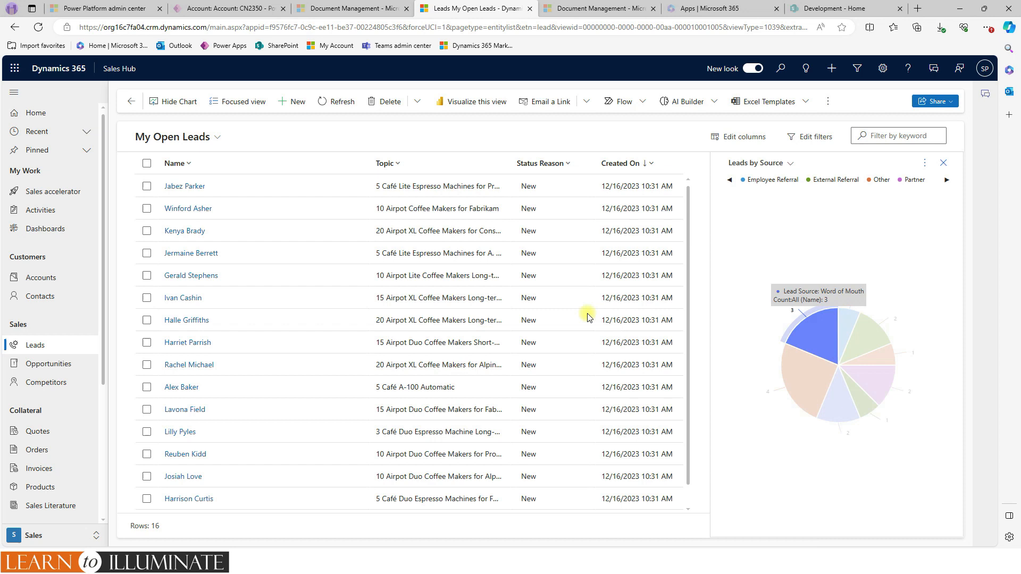
pyautogui.click(924, 162)
pyautogui.click(926, 274)
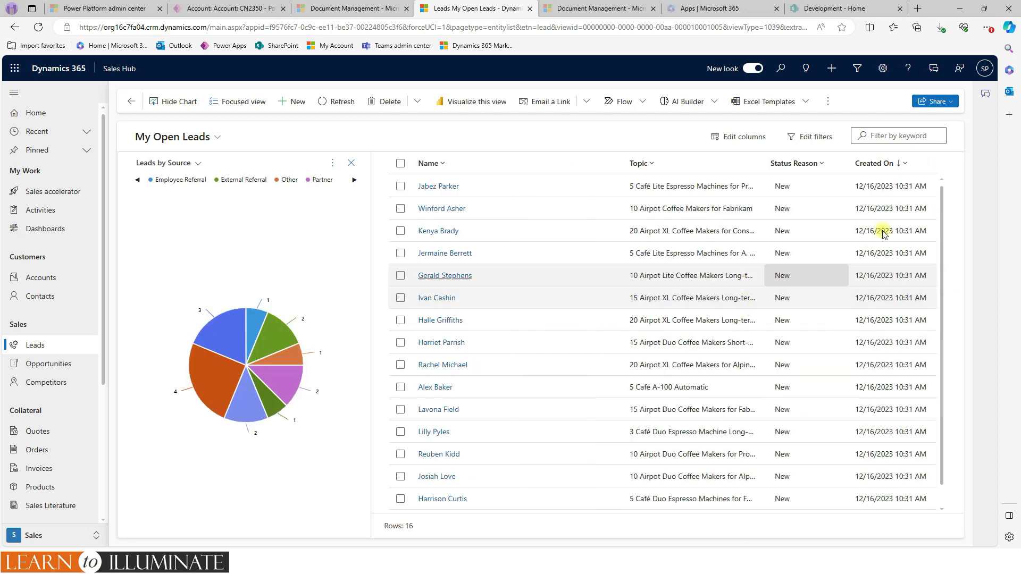